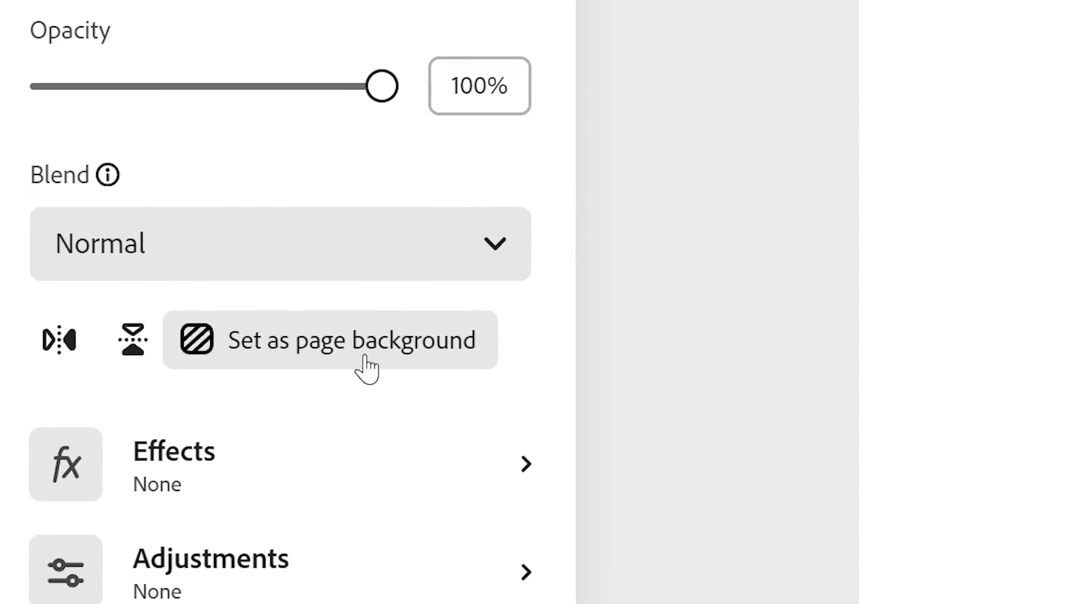
Set the soil photo as the page background and close the media library.
left_click(364, 342)
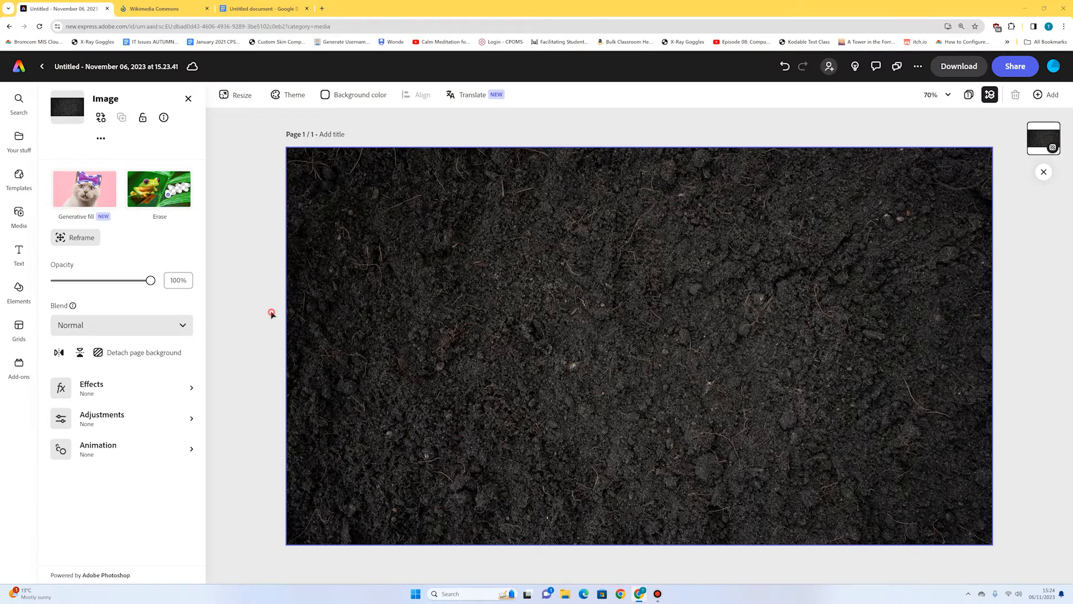
left_click(272, 314)
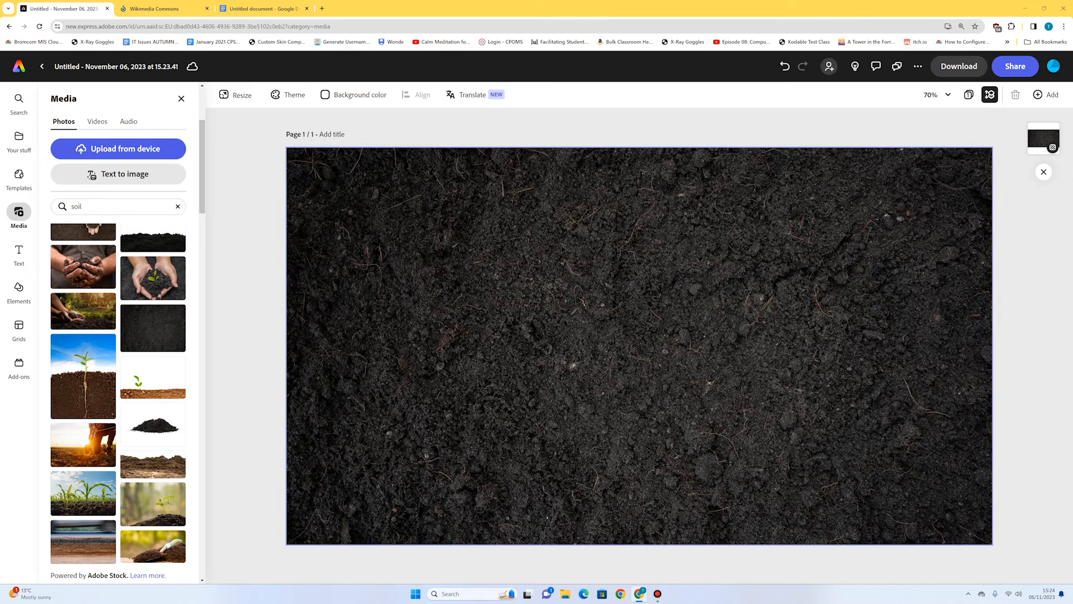
left_click(181, 98)
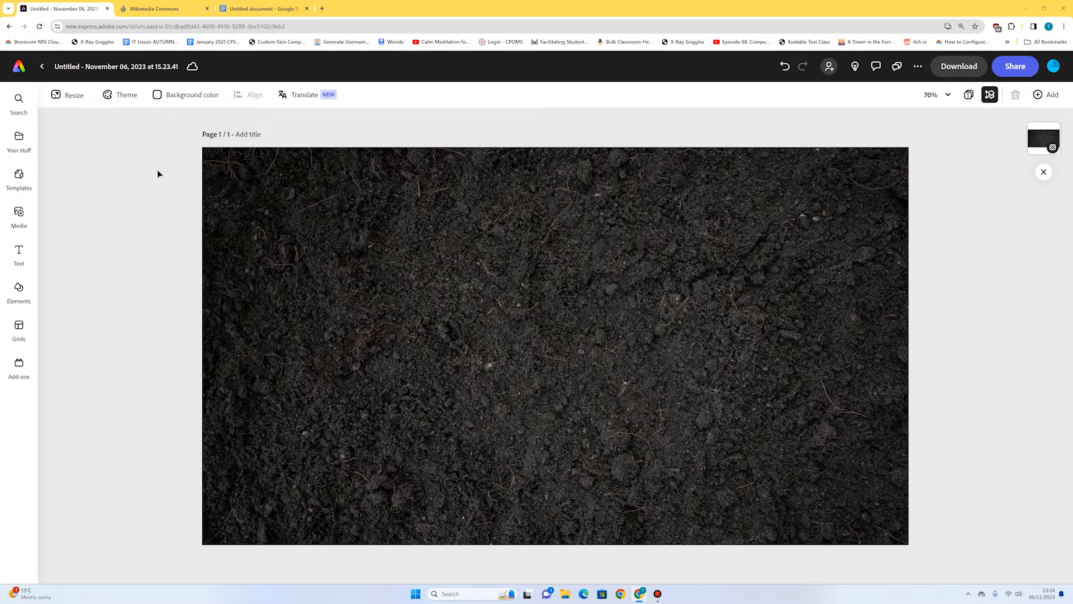
Search the design assets for "skeleton" and add the white side-view full skeleton to the page.
left_click(18, 288)
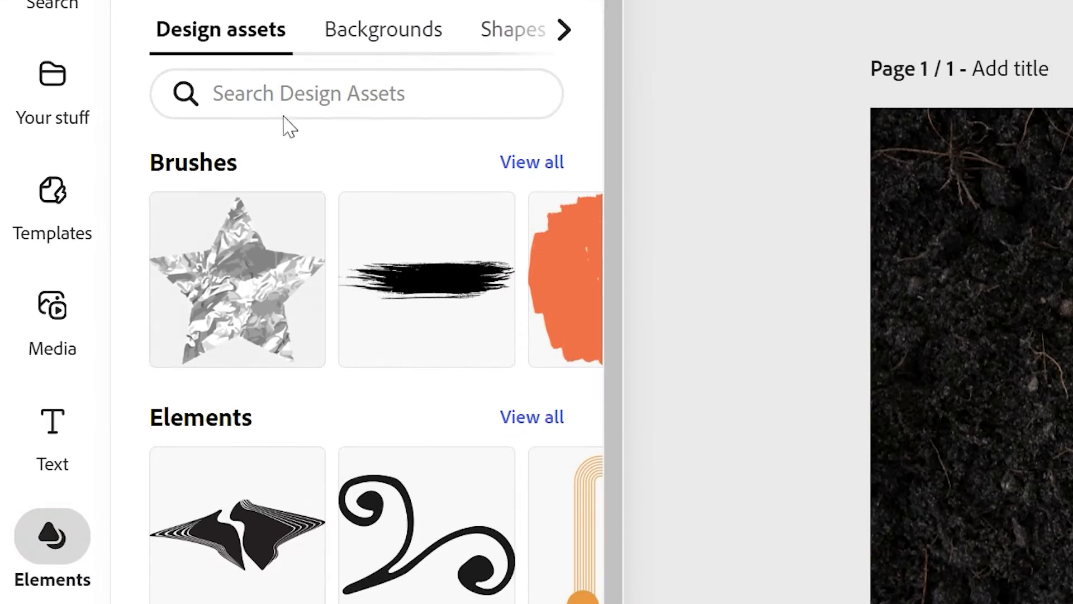
left_click(297, 91)
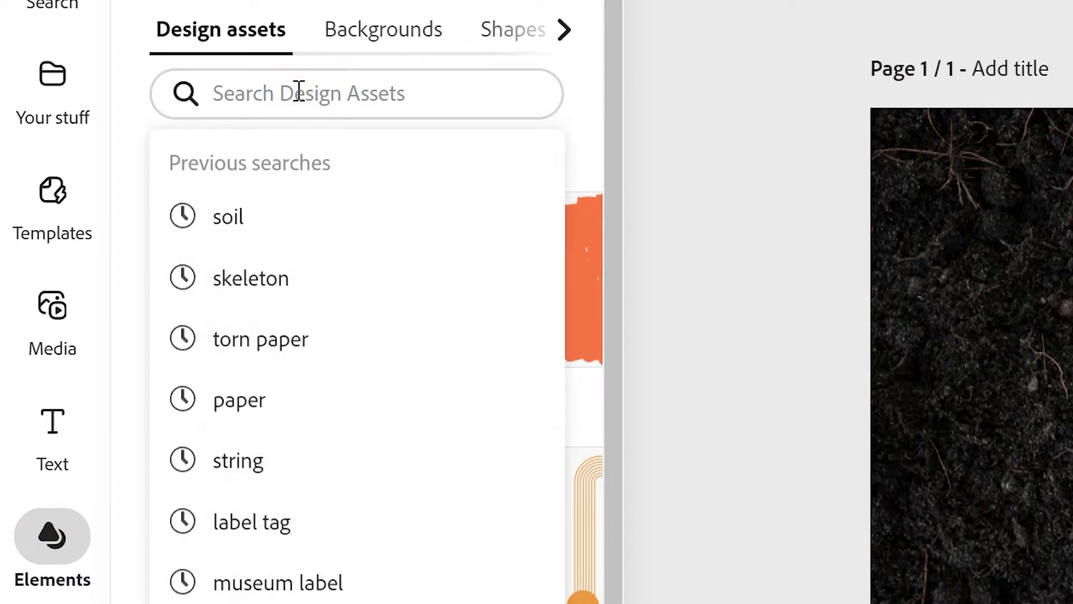
type("skeleton")
key("Return")
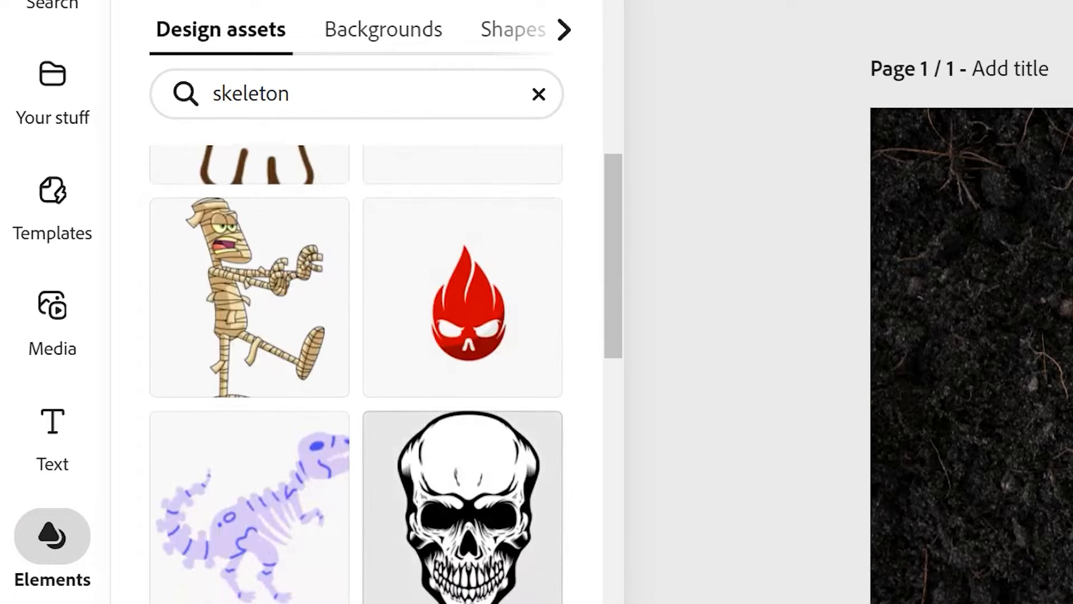
scroll(357, 375, "down", 10)
scroll(358, 374, "down", 15)
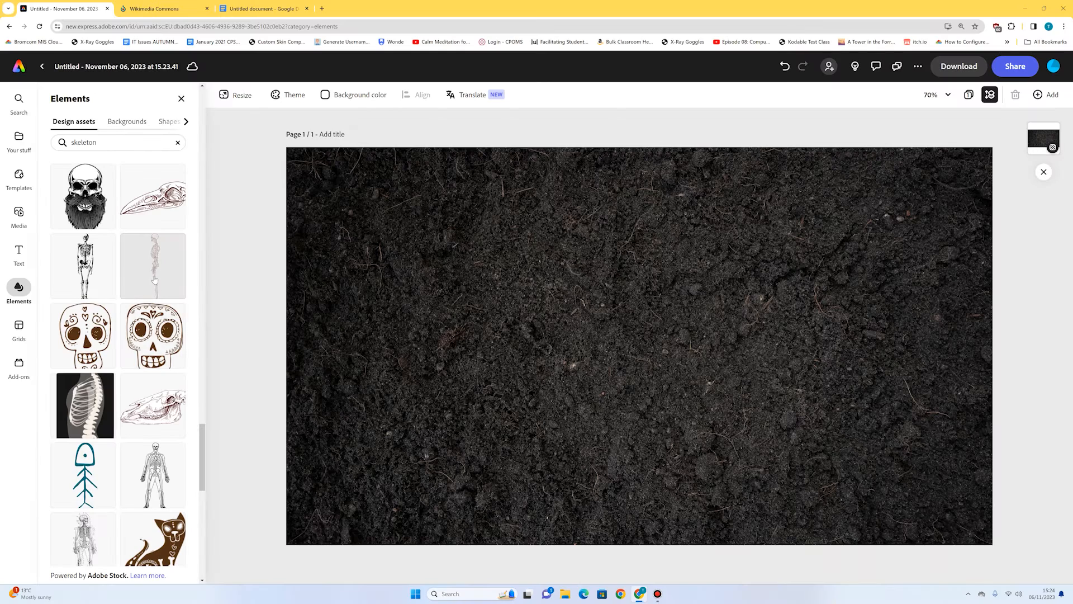
left_click(153, 266)
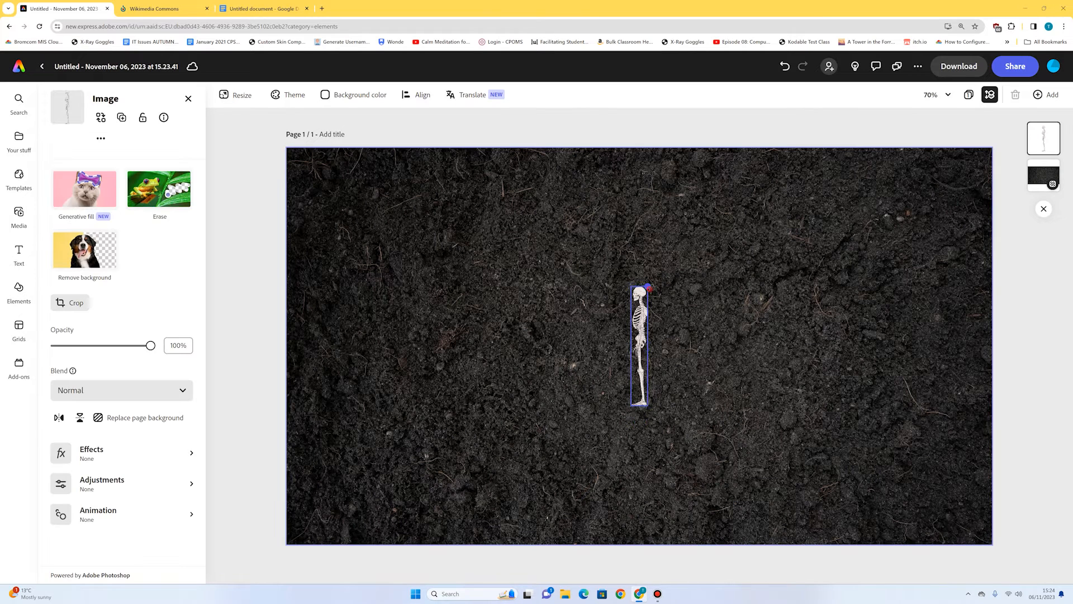
Enlarge the skeleton to about twice its size and position it upright near the middle of the soil.
left_click_drag(655, 230, 666, 158)
left_click_drag(633, 243, 607, 321)
left_click(676, 228)
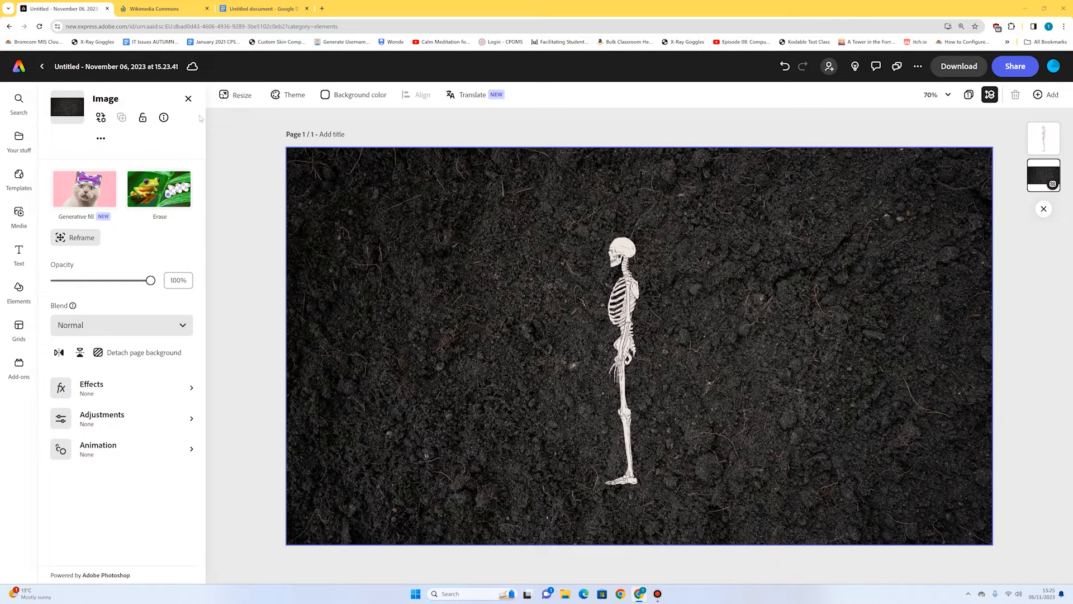
Switch to Wikimedia Commons, search for "we call them the vikings", and open the curved iron sword image.
left_click(158, 5)
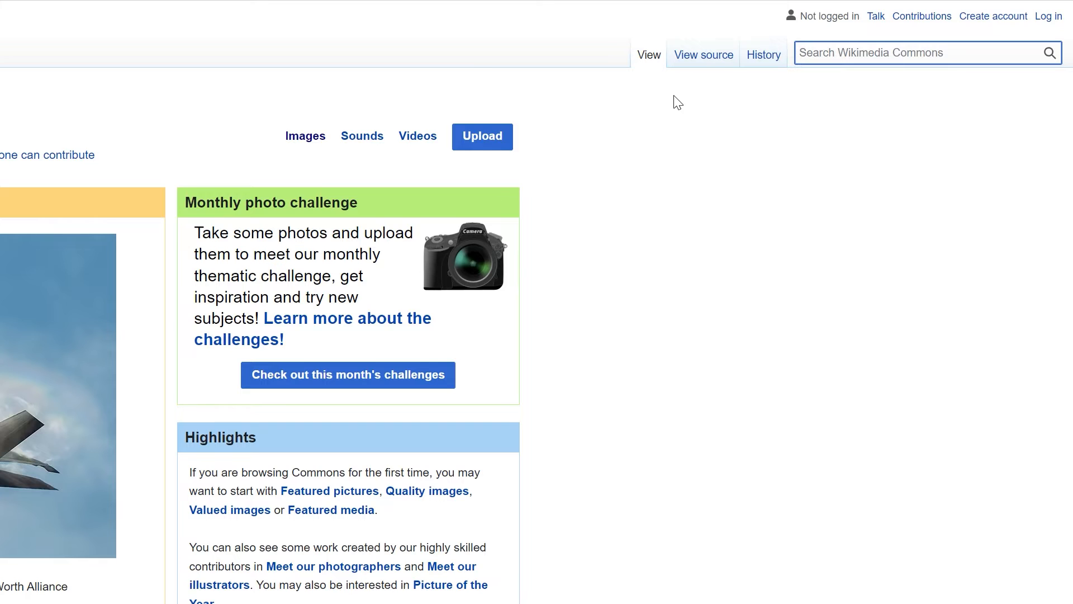
type("we call them the vikings")
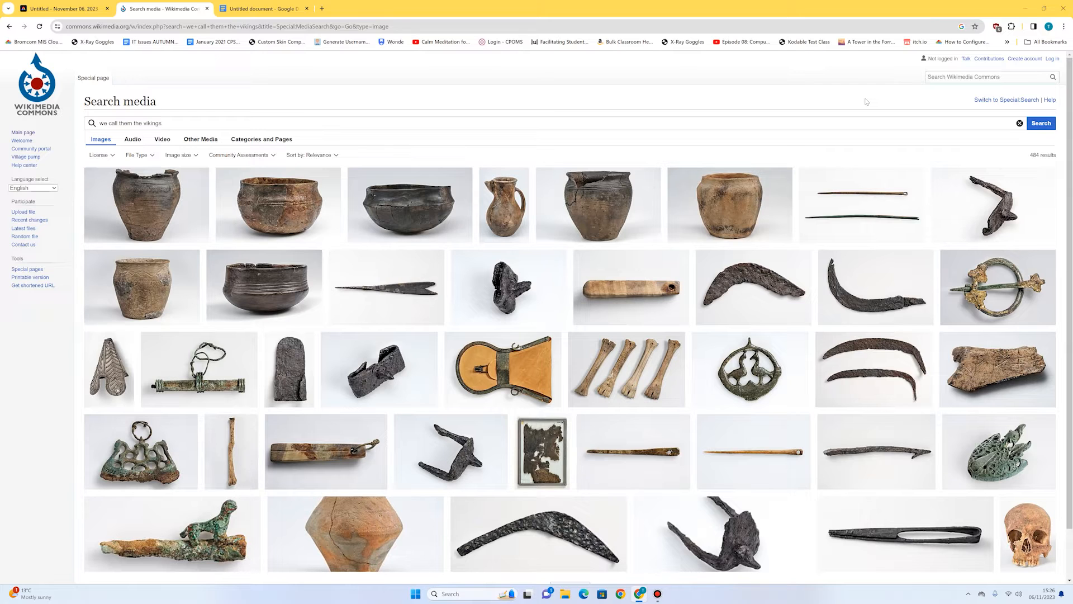
scroll(616, 268, "down", 12)
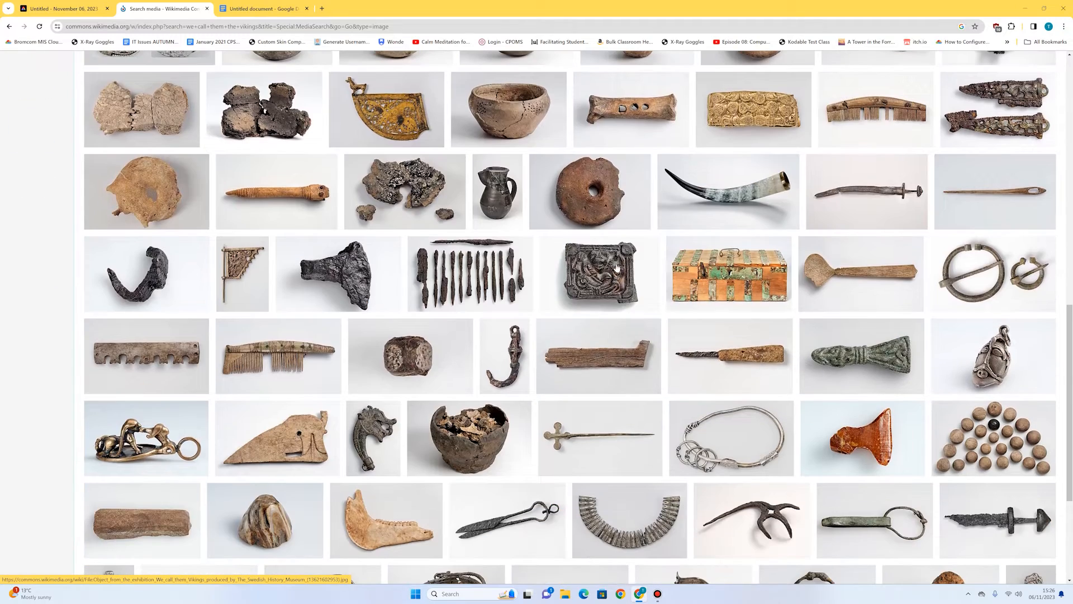
left_click(839, 188)
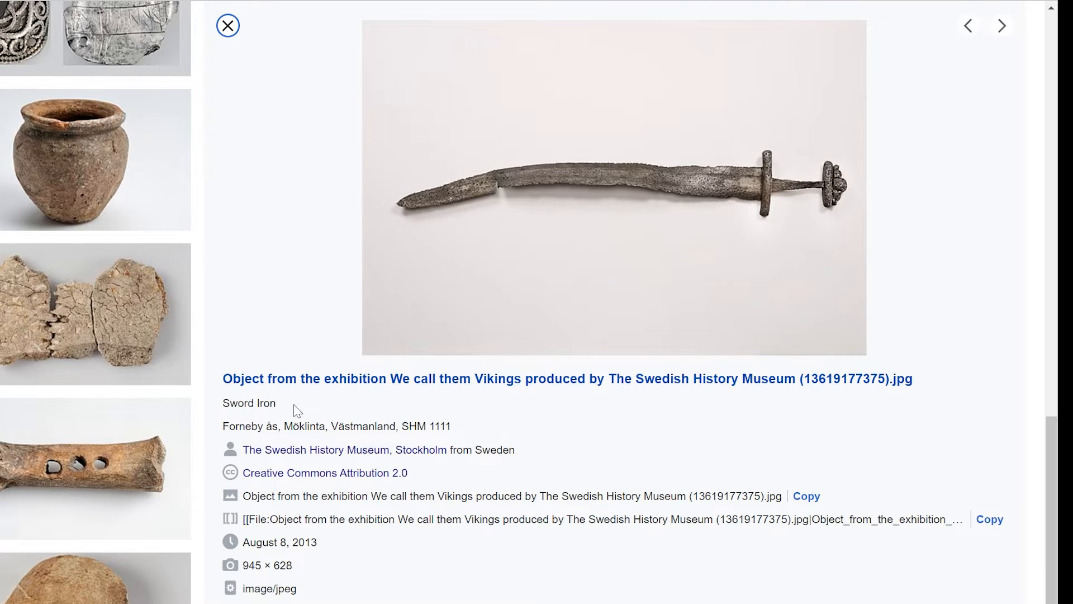
Copy the iron sword image, paste it onto the Adobe Express page, and move it beside the skeleton, clear of it.
right_click(458, 173)
left_click(546, 236)
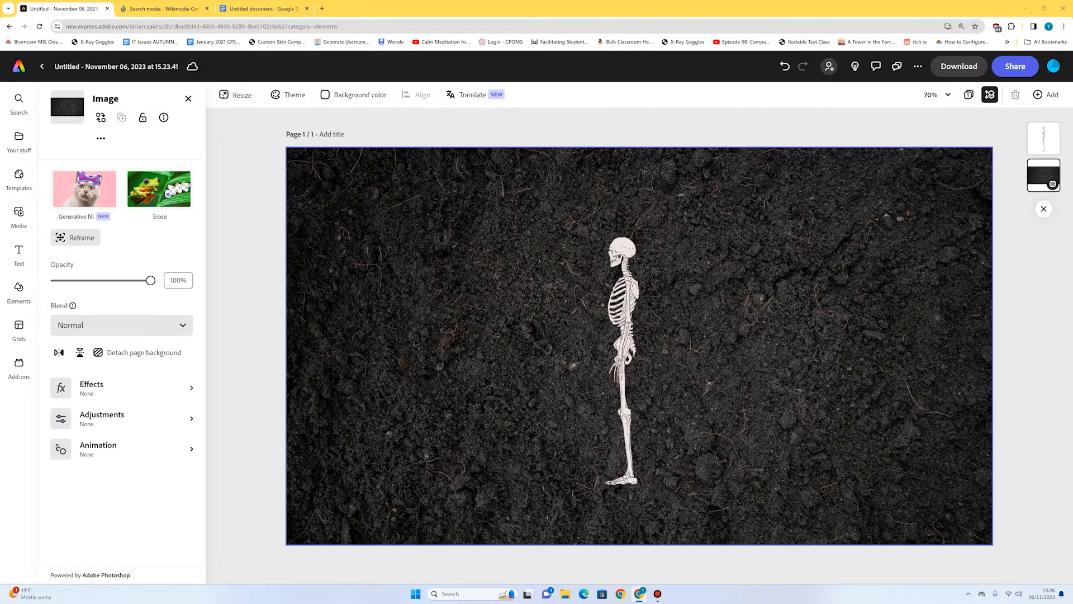
key("ctrl+v")
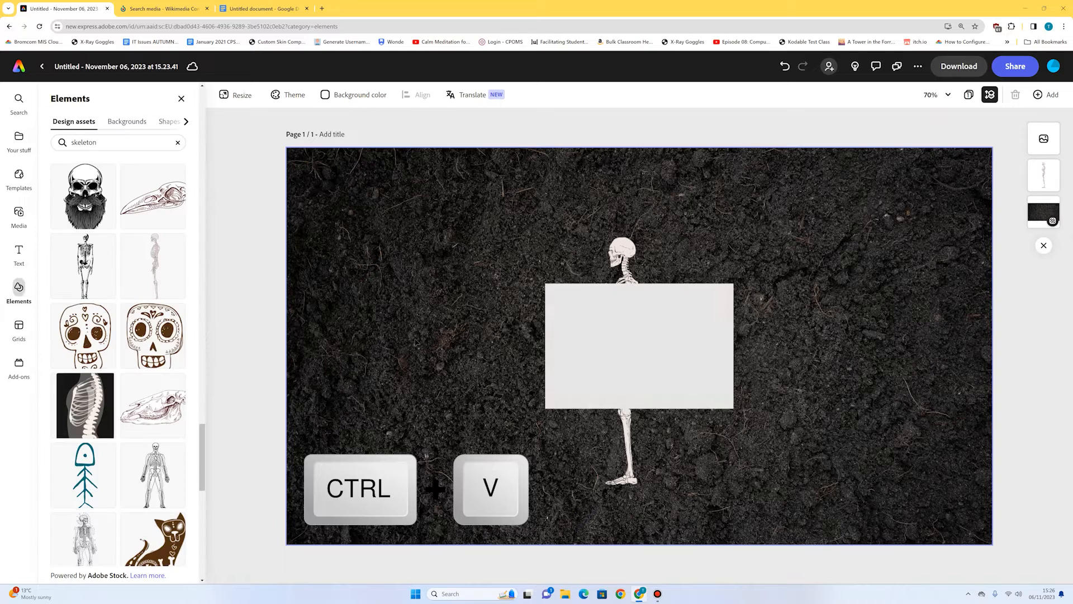
left_click_drag(674, 353, 485, 323)
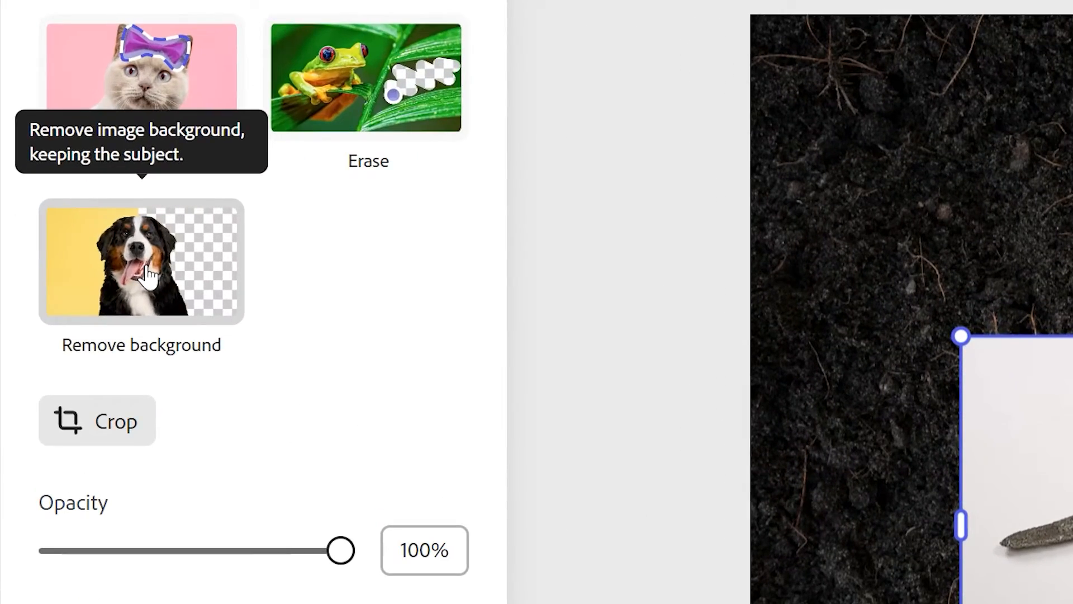
Remove the sword image's background, then rotate the sword hilt-up and place it alongside the skeleton's legs.
left_click(148, 274)
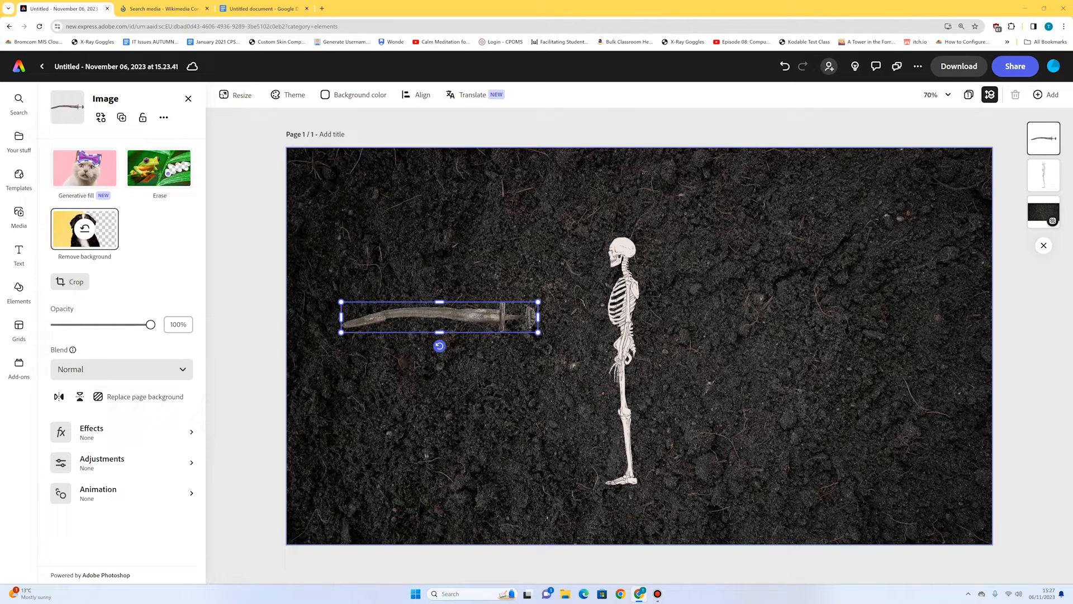
left_click_drag(439, 346, 466, 329)
left_click_drag(495, 233, 568, 389)
left_click(655, 394)
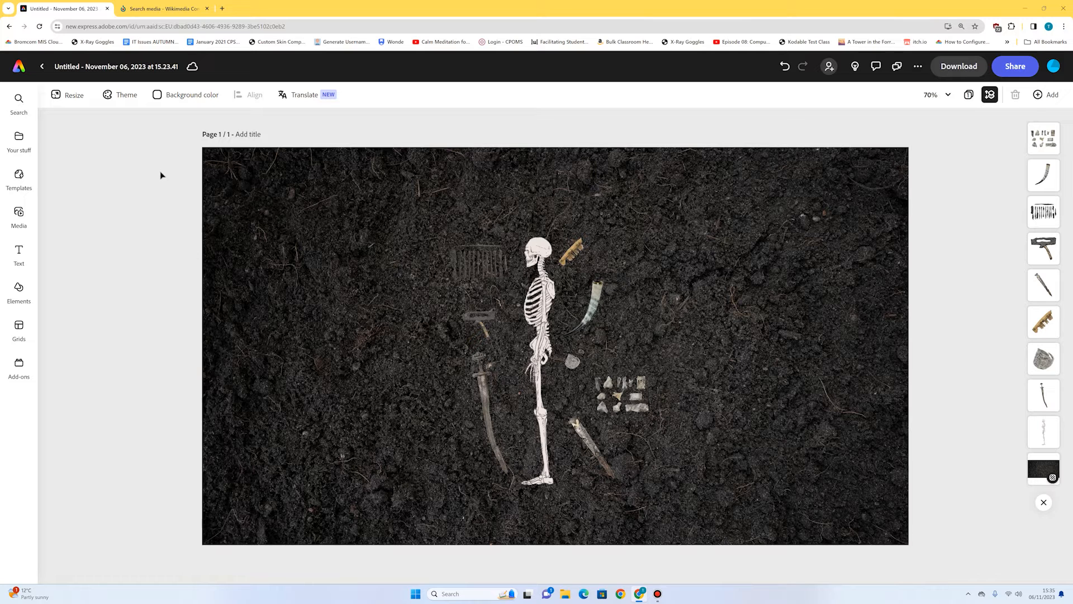
Set the soil background's brightness to -32 so the grave objects stand out.
left_click(223, 330)
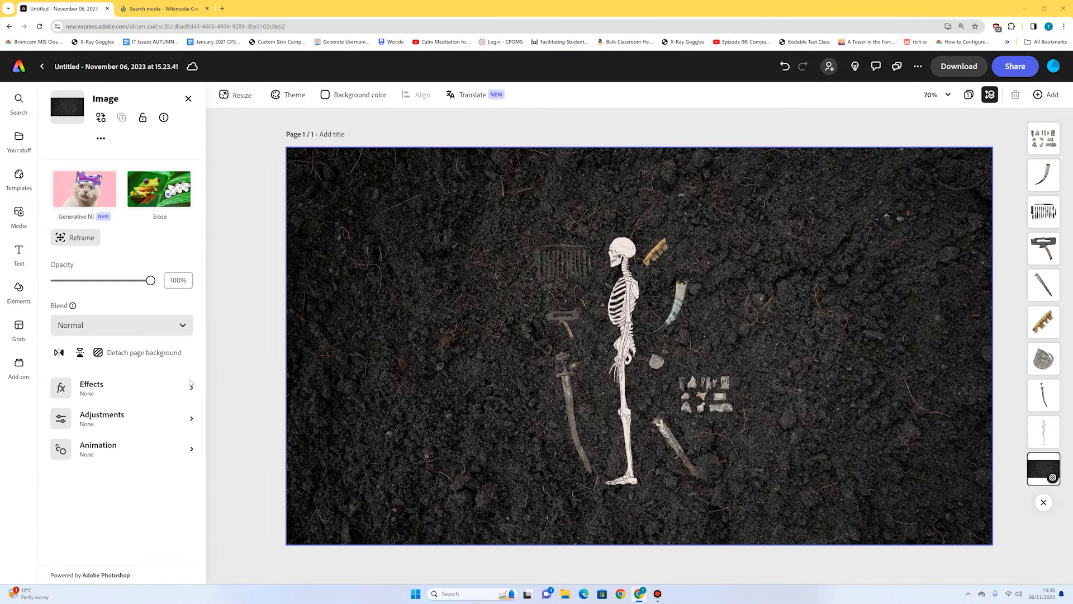
left_click(111, 422)
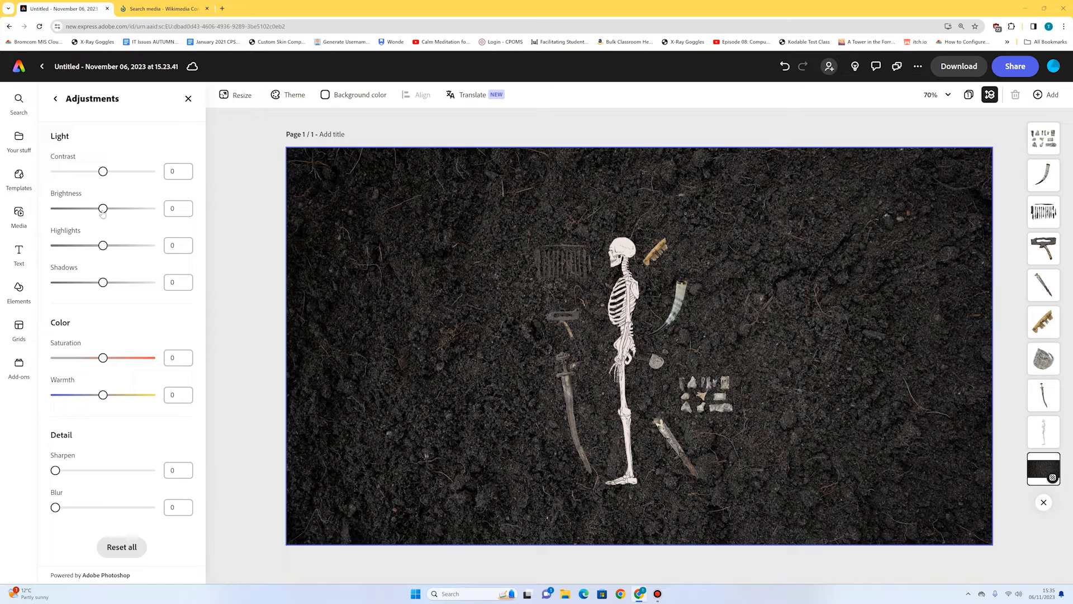
left_click_drag(103, 212, 87, 213)
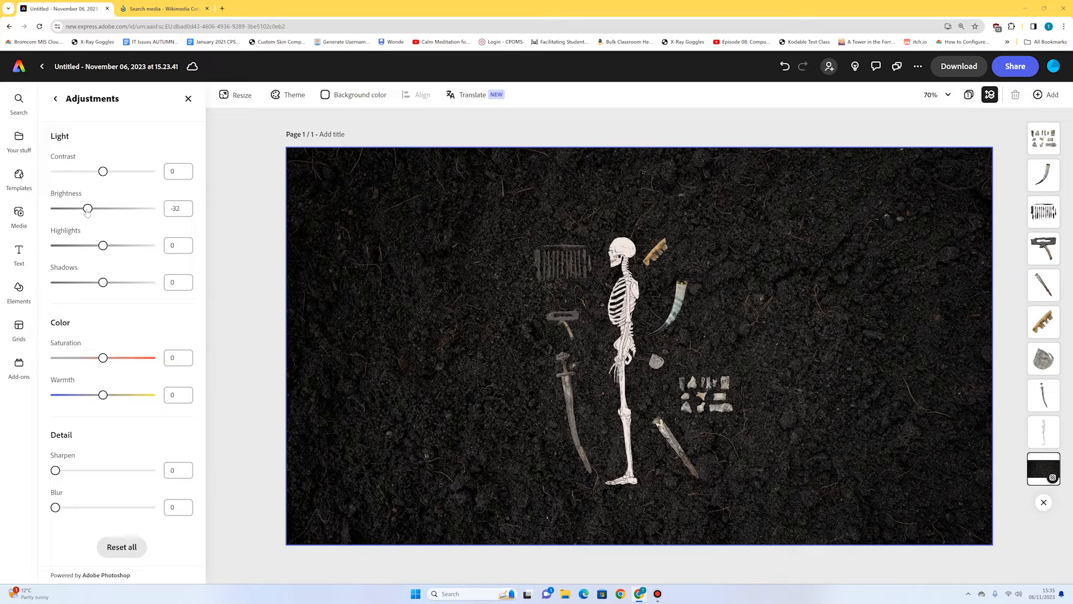
left_click(188, 99)
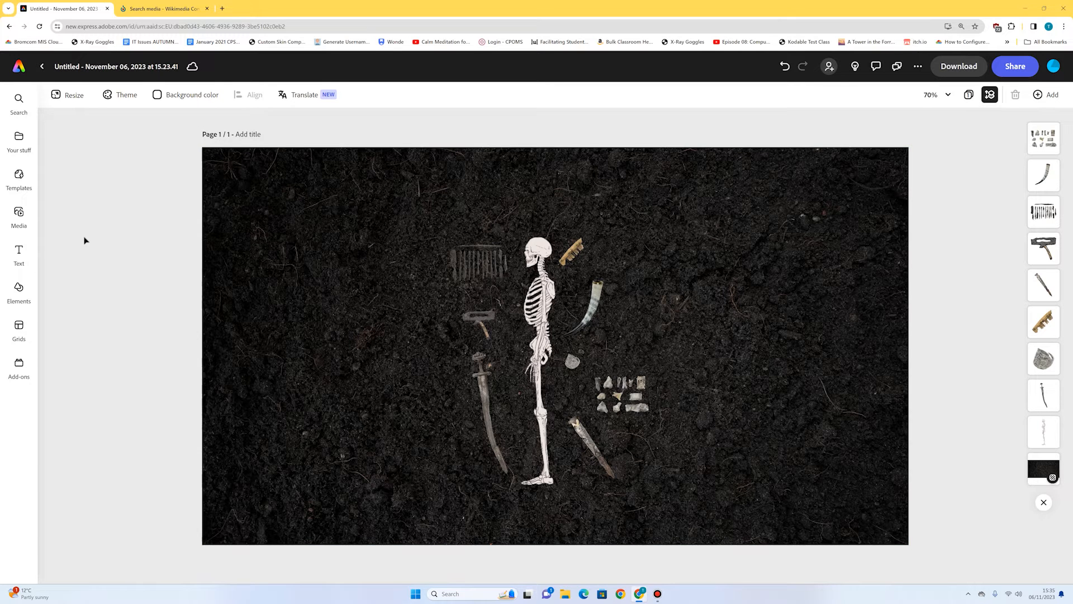
Search the design assets for "label tag" and add the plain brown cardboard tag to the page.
left_click(21, 289)
left_click_drag(105, 144, 62, 148)
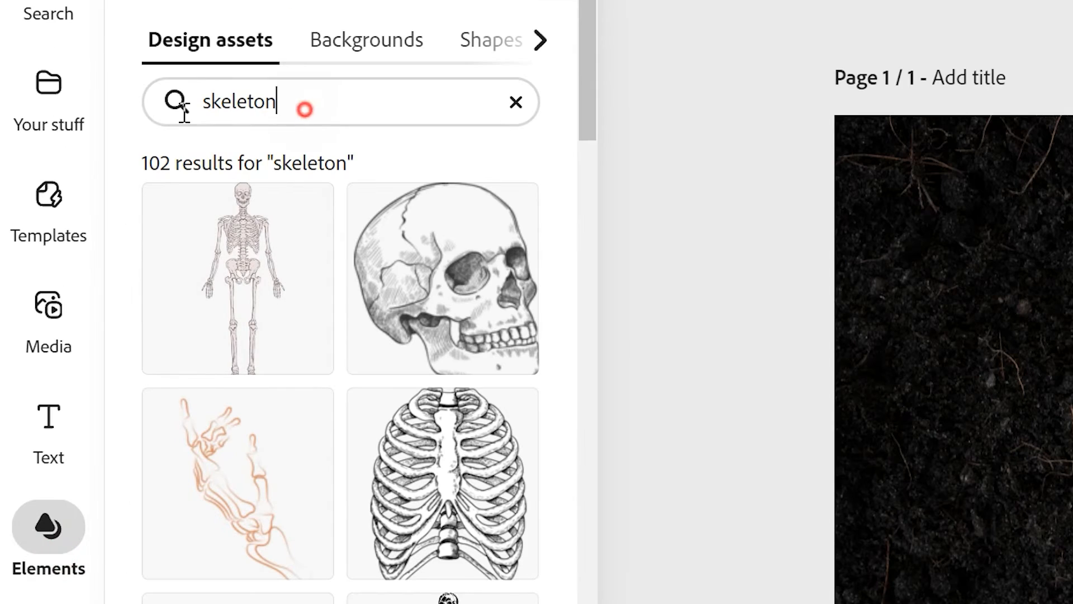
type("label tag")
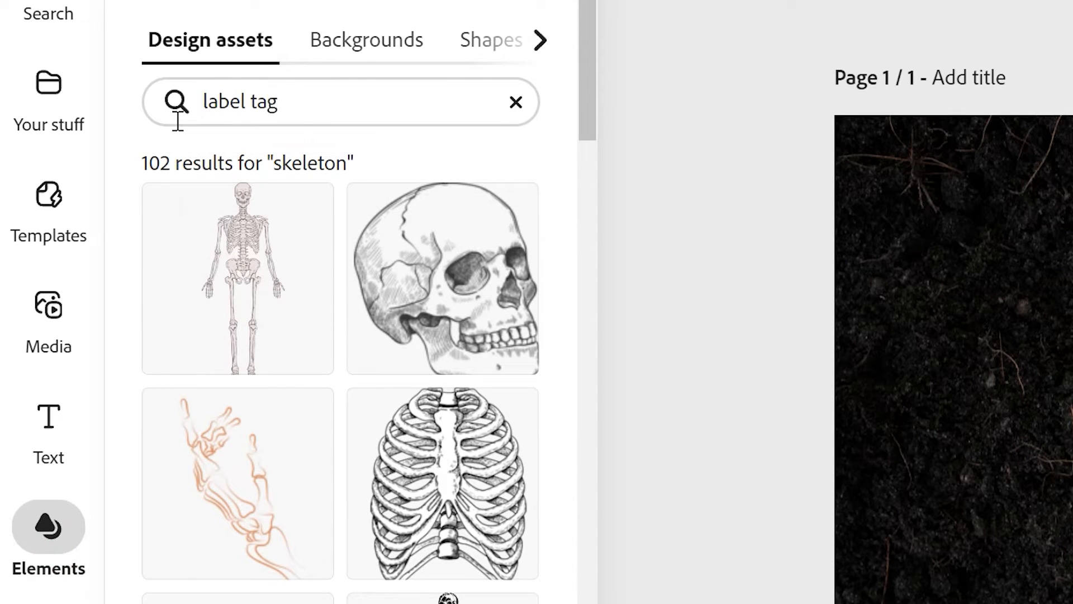
key("Return")
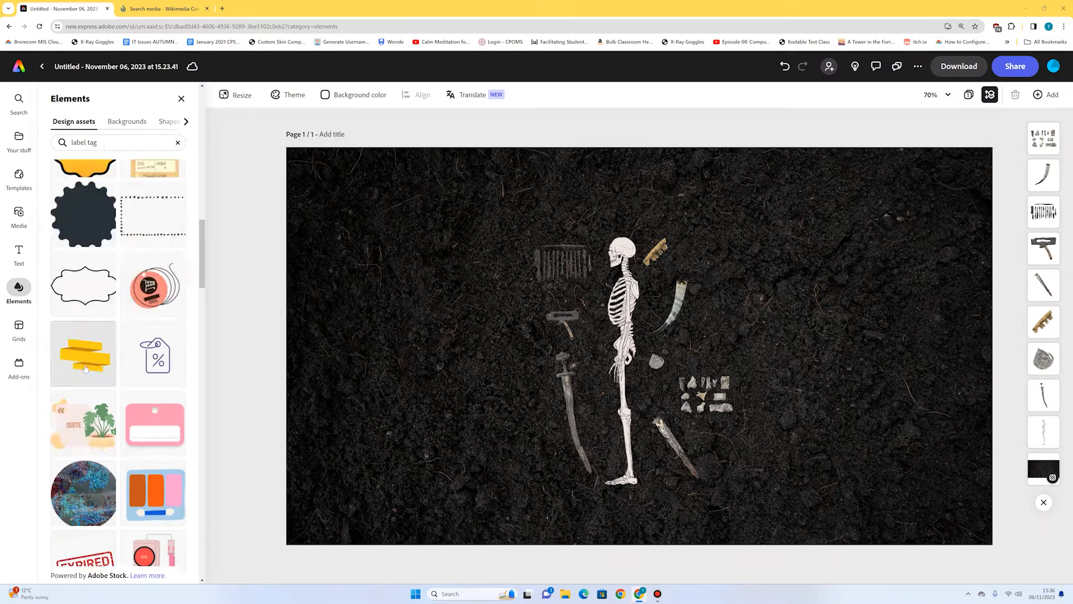
scroll(90, 362, "down", 3)
scroll(90, 362, "down", 15)
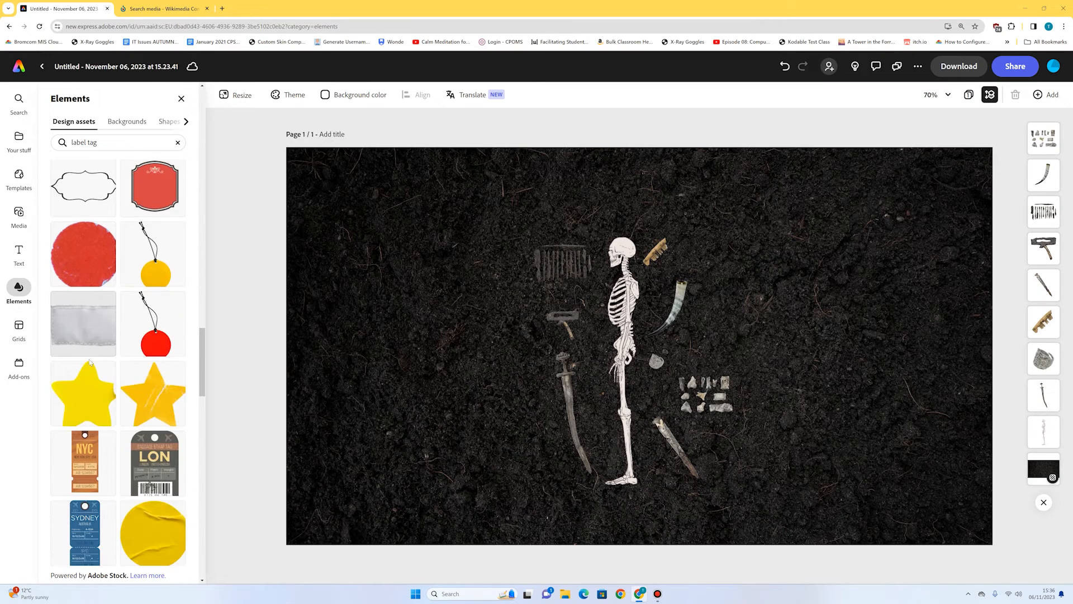
scroll(89, 363, "down", 15)
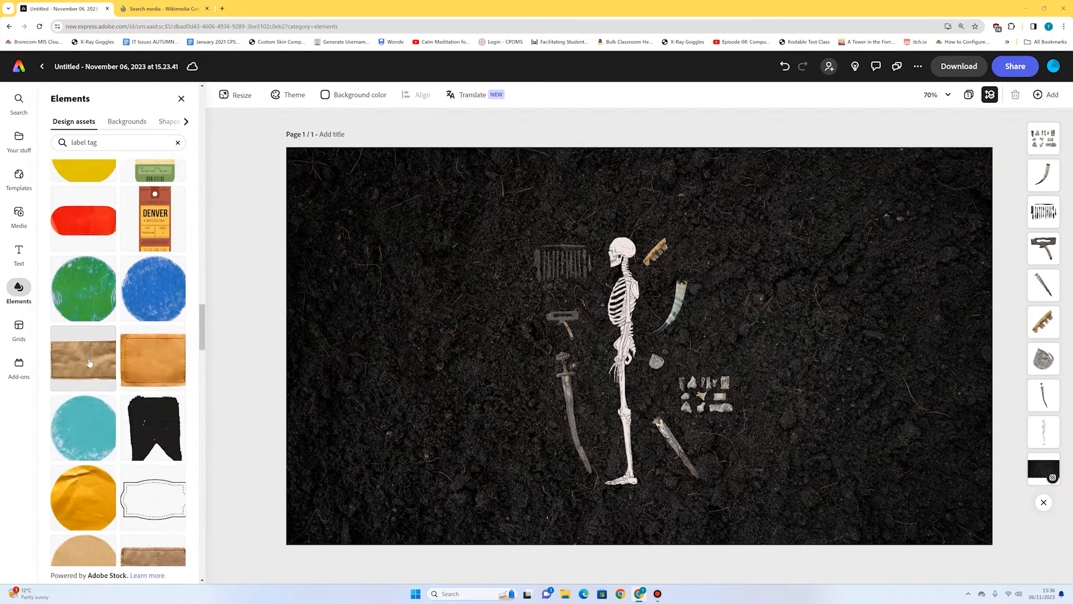
left_click(154, 419)
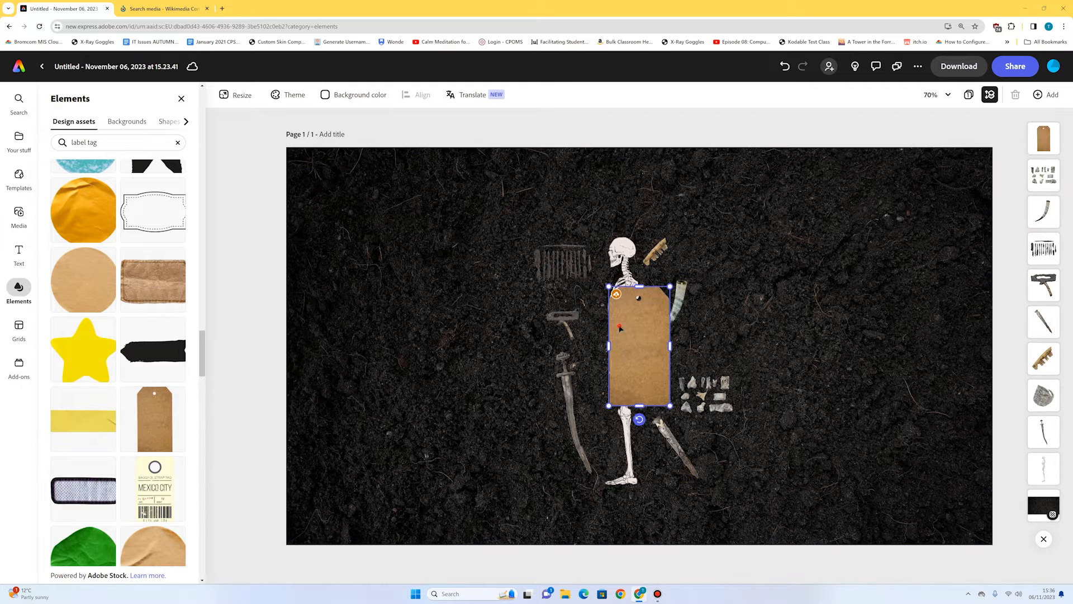
Rotate the cardboard tag to a slightly tilted horizontal angle and place it above the skeleton's head.
left_click_drag(639, 419, 730, 326)
left_click_drag(640, 344, 688, 193)
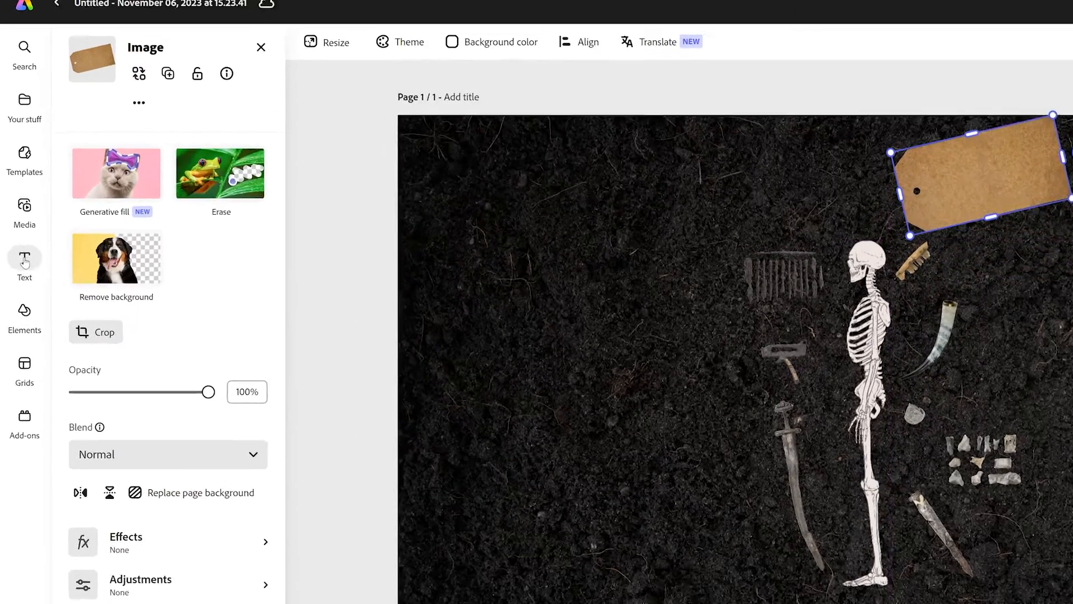
Add the text "Female Viking Warrior" and shrink it to fit on the tilted cardboard tag.
left_click(14, 255)
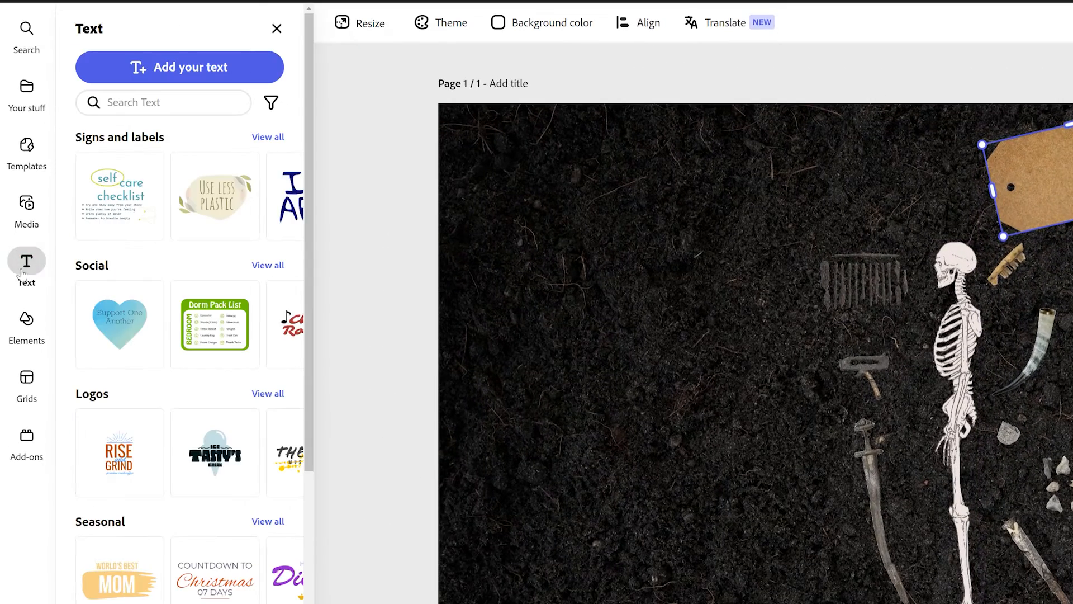
left_click(186, 68)
type("F")
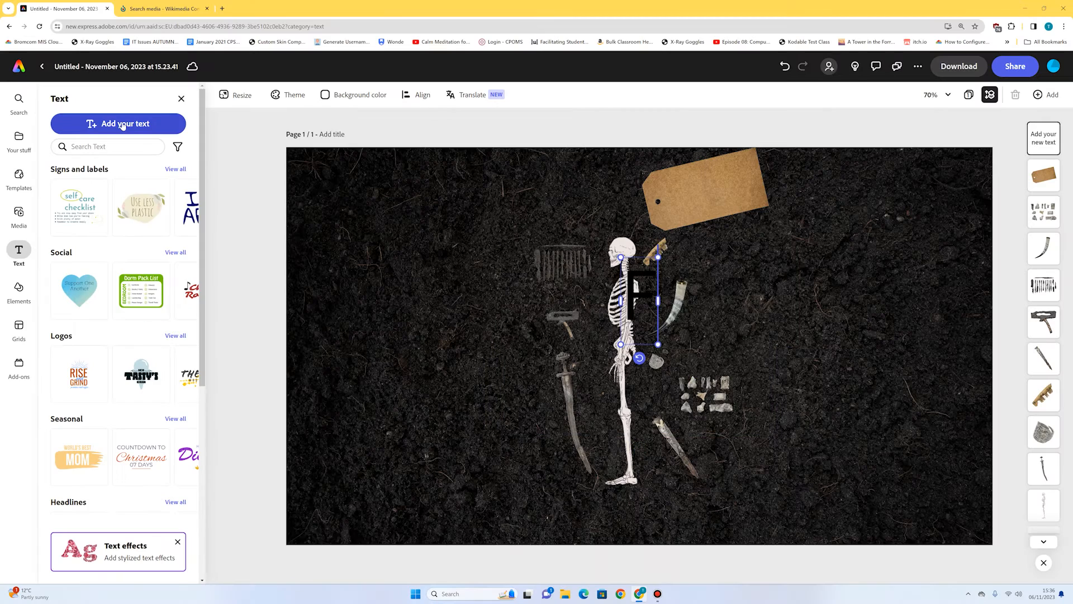
type("emale Viking")
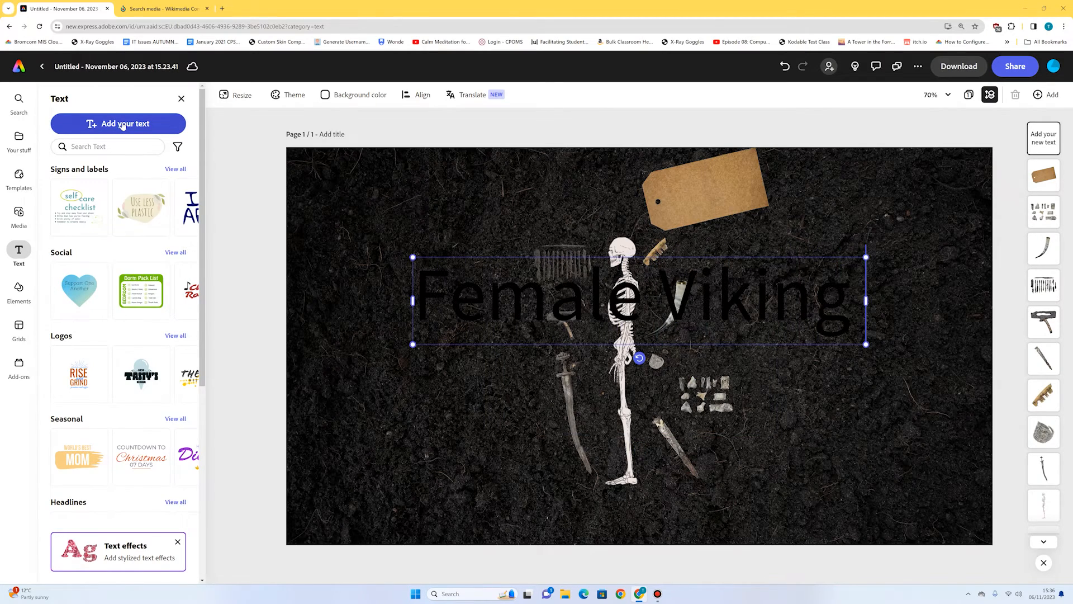
type(" Warrior")
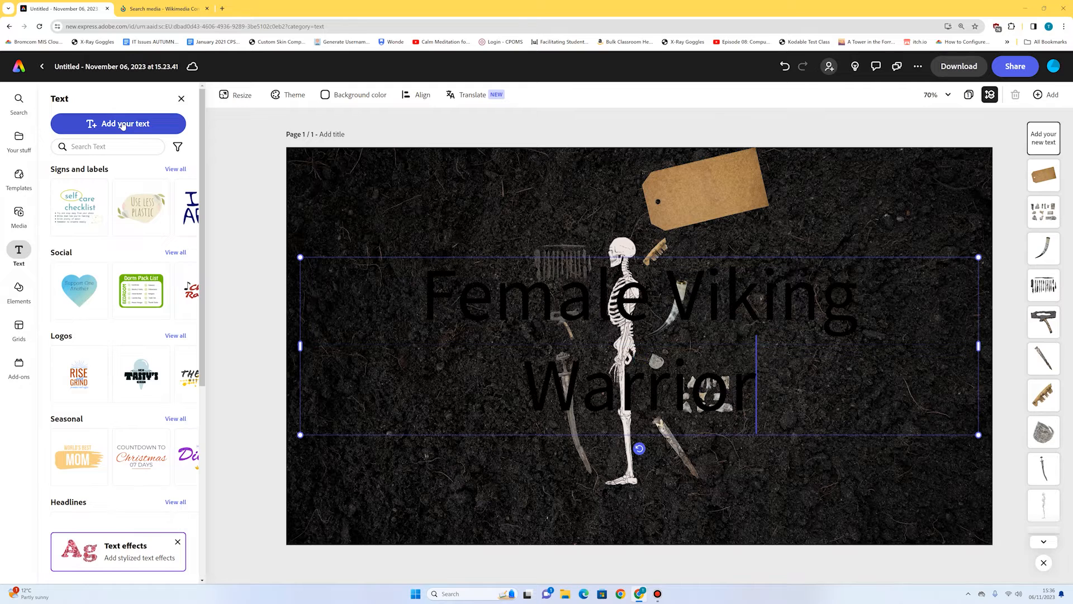
left_click_drag(979, 257, 422, 439)
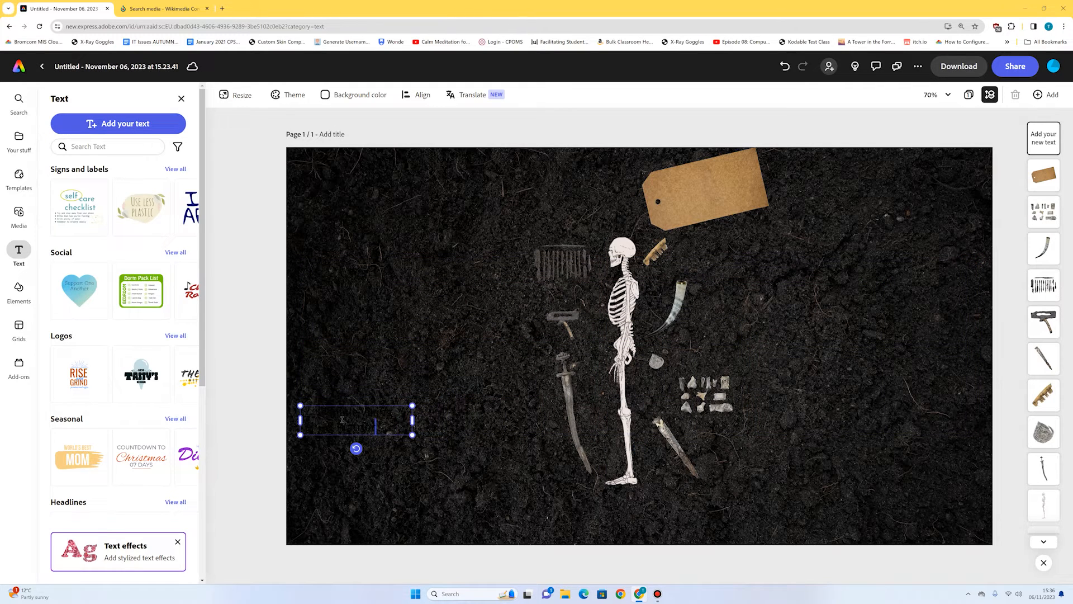
left_click_drag(342, 419, 721, 200)
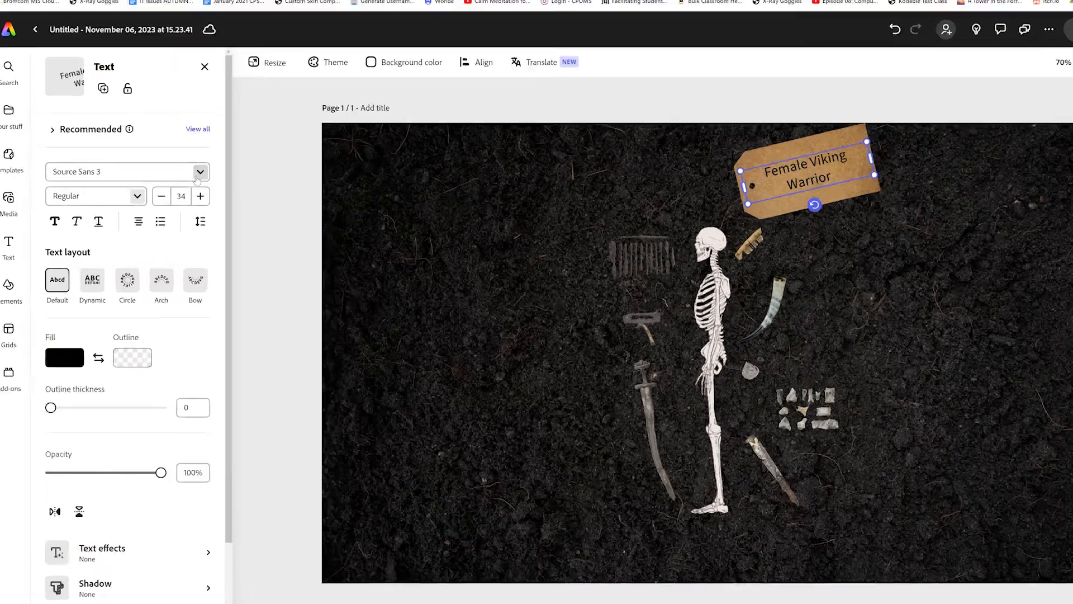
Change the tag text's font to Adobe Handwriting Ernie.
left_click(185, 189)
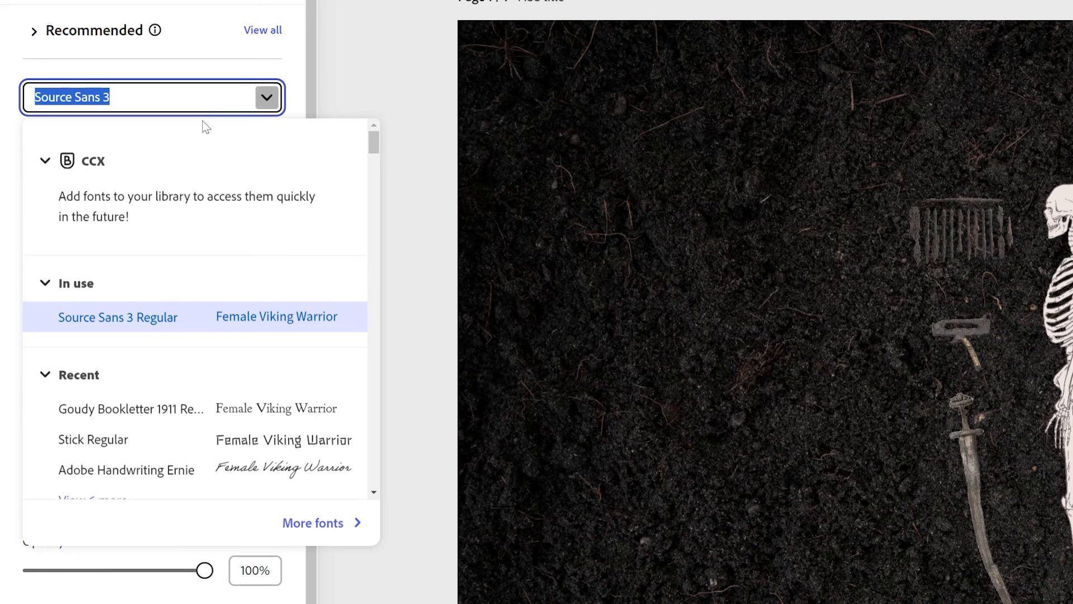
type("handw")
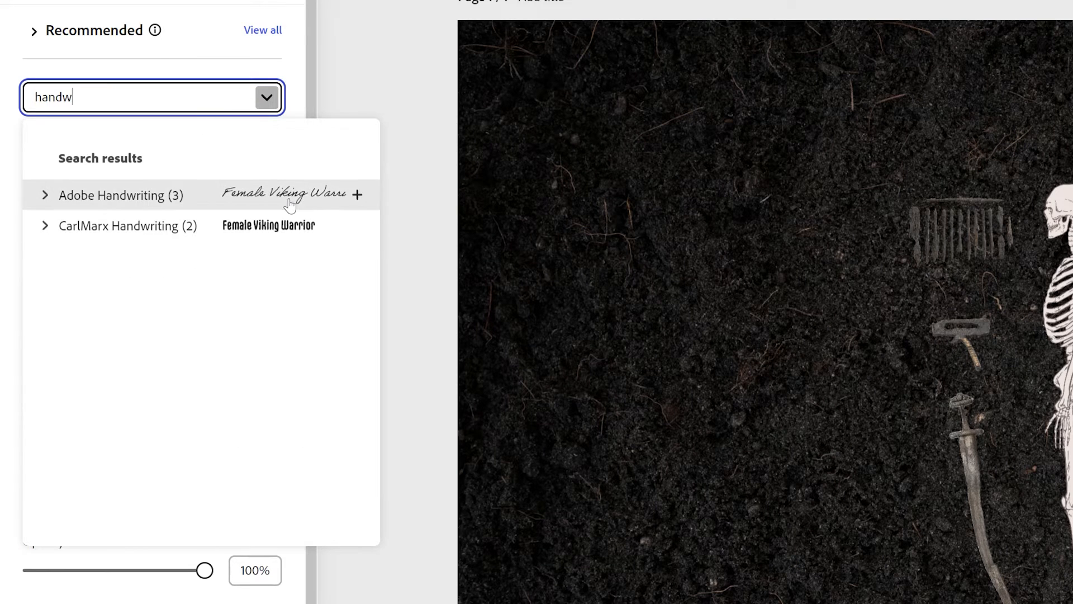
left_click(289, 205)
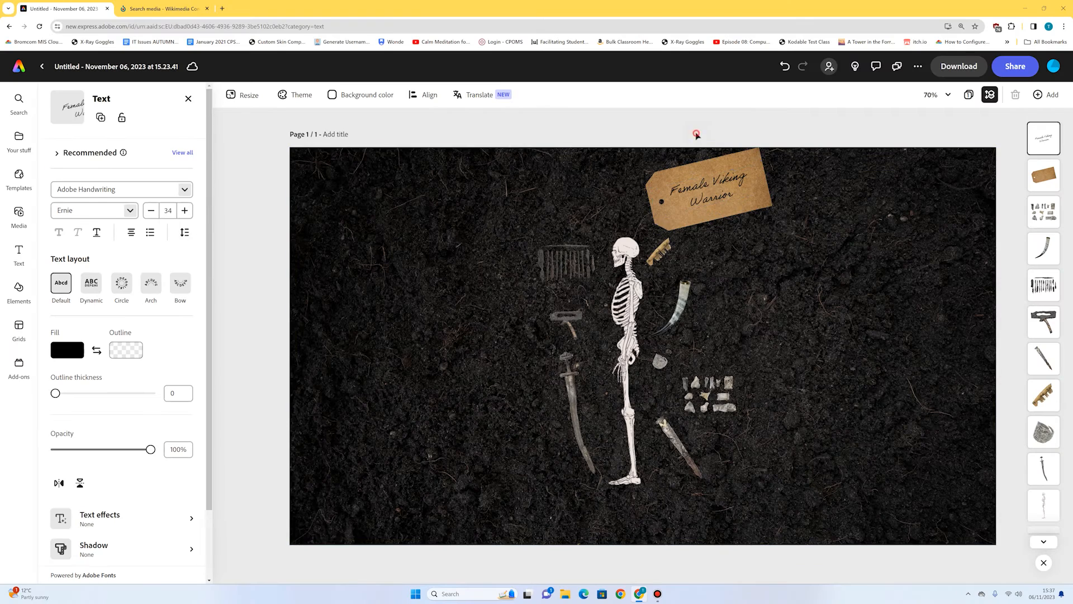
Search the design assets for "string" and add the tangled string to the page.
left_click(695, 134)
left_click(16, 299)
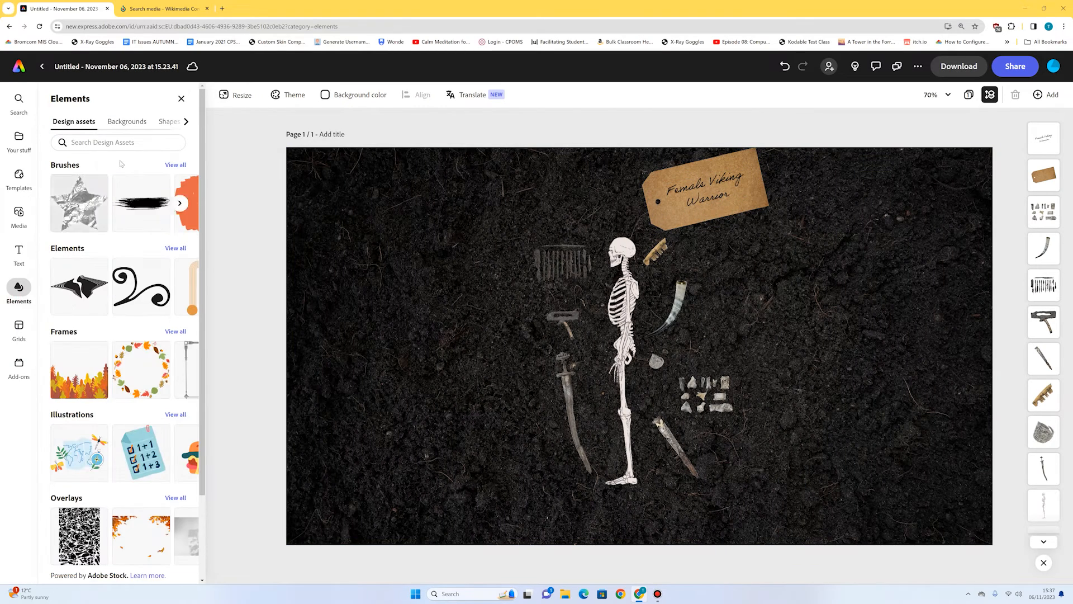
left_click(122, 144)
type("string")
key("Return")
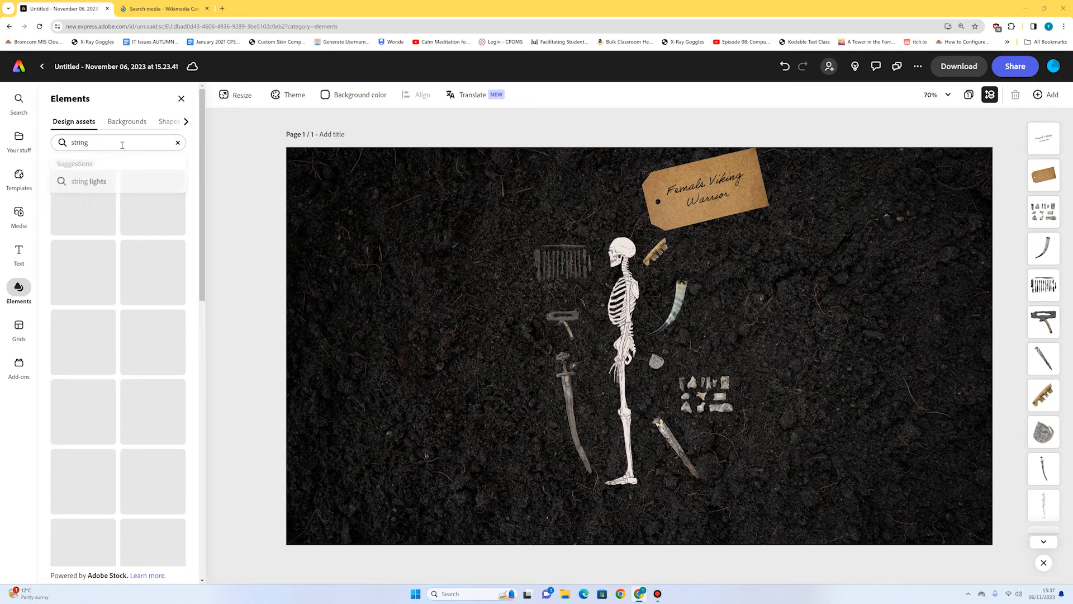
left_click(83, 203)
Rotate the string, crop it to a short curved end and thread it onto the hole of the cardboard tag.
left_click(623, 306)
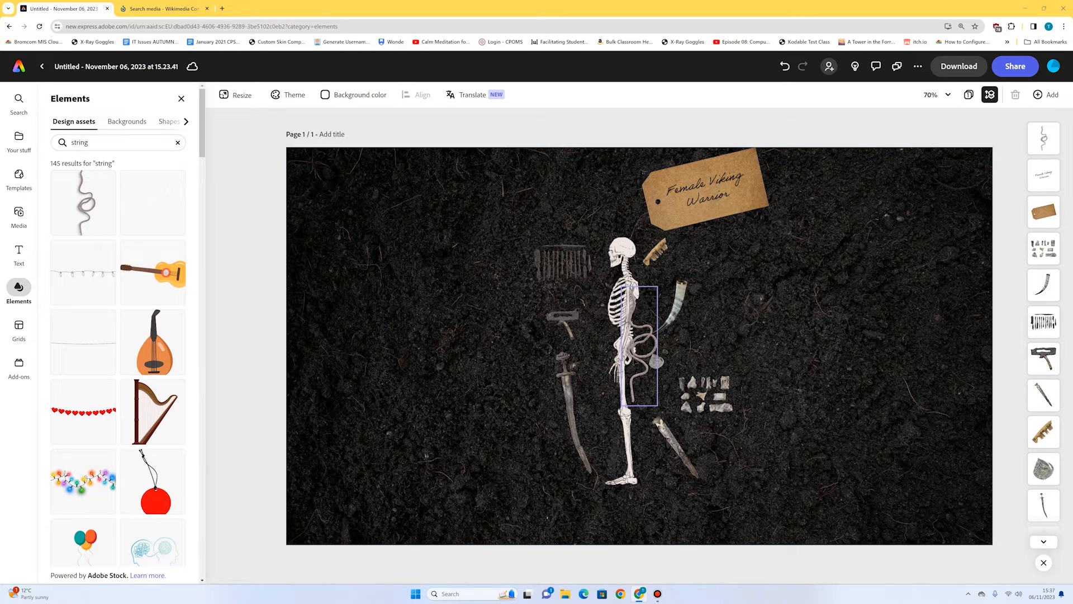
left_click_drag(638, 418, 572, 376)
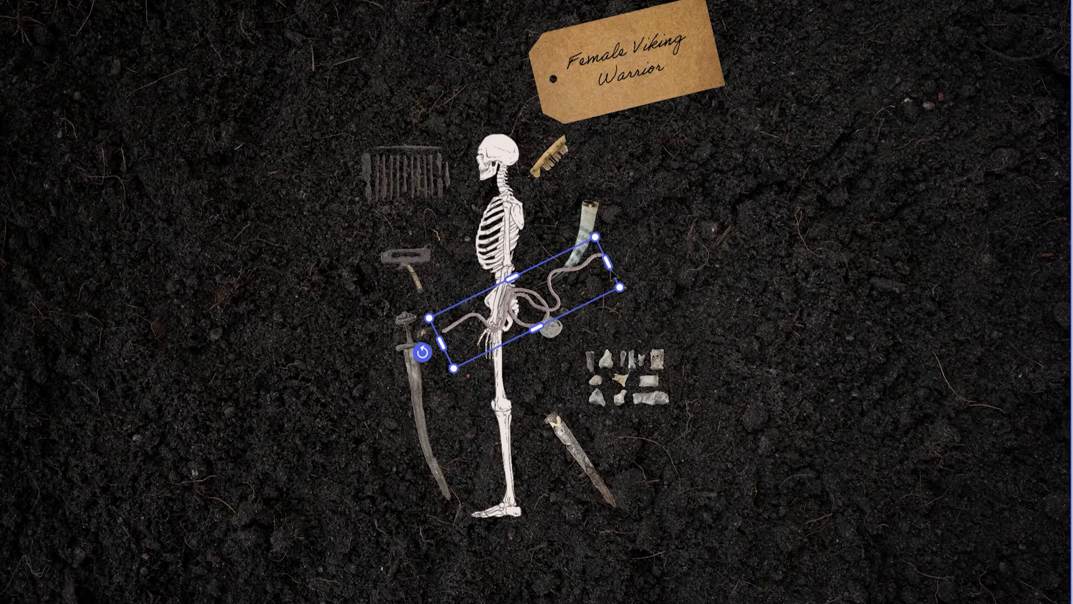
left_click_drag(607, 260, 514, 85)
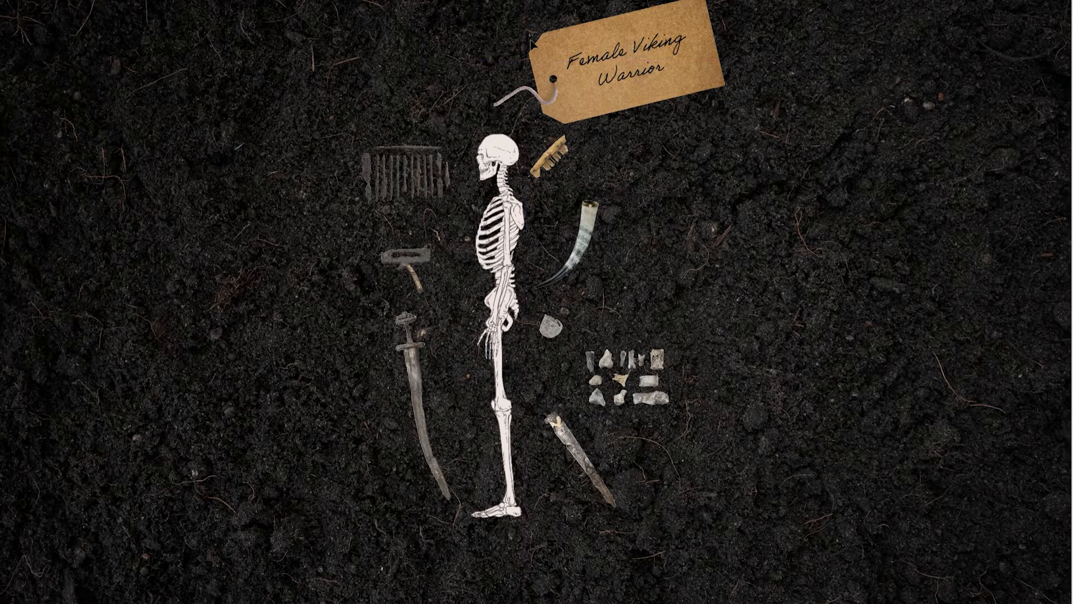
Lower the tag, its text and string together until the string meets the skull, and move the golden comb beside the sword's lower end.
left_click_drag(439, 1, 598, 101)
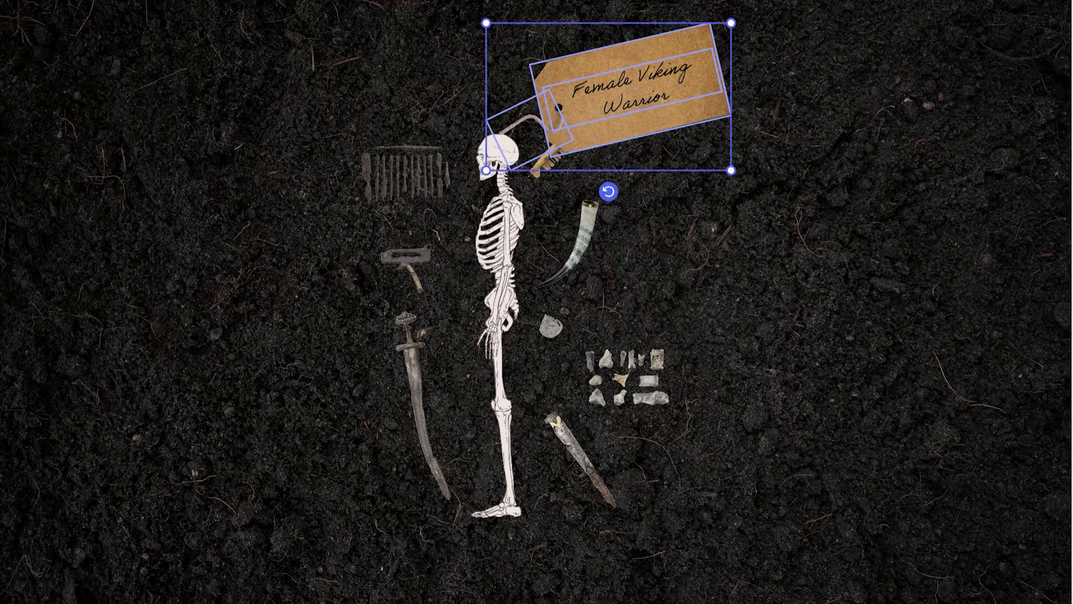
left_click(615, 11)
left_click_drag(551, 172, 382, 452)
left_click(514, 8)
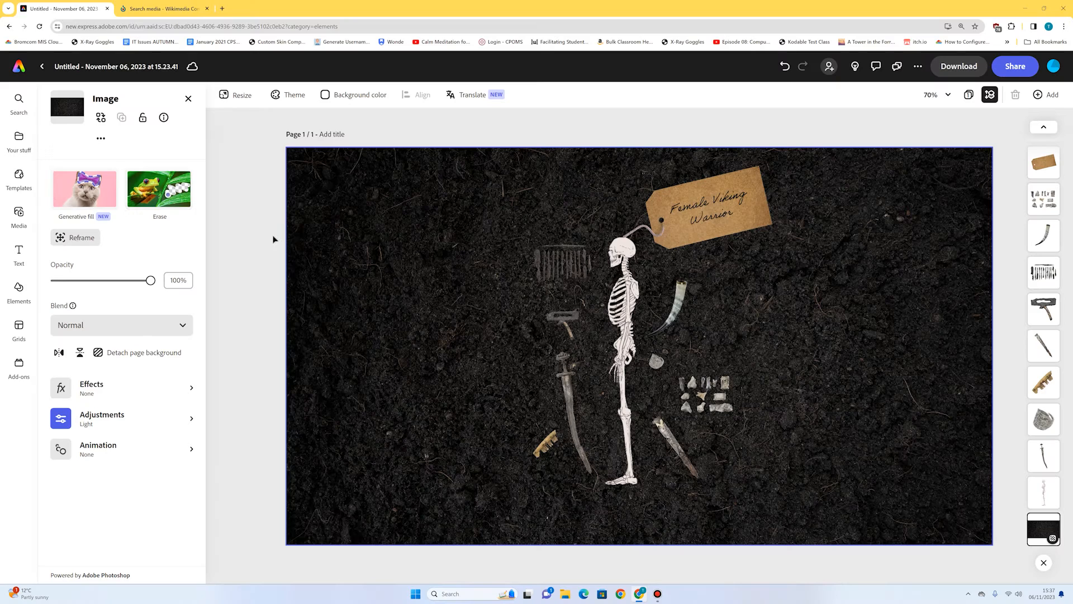
Search the design assets for "torn paper" and add the crumpled white sheet with torn edges to the page.
left_click(18, 288)
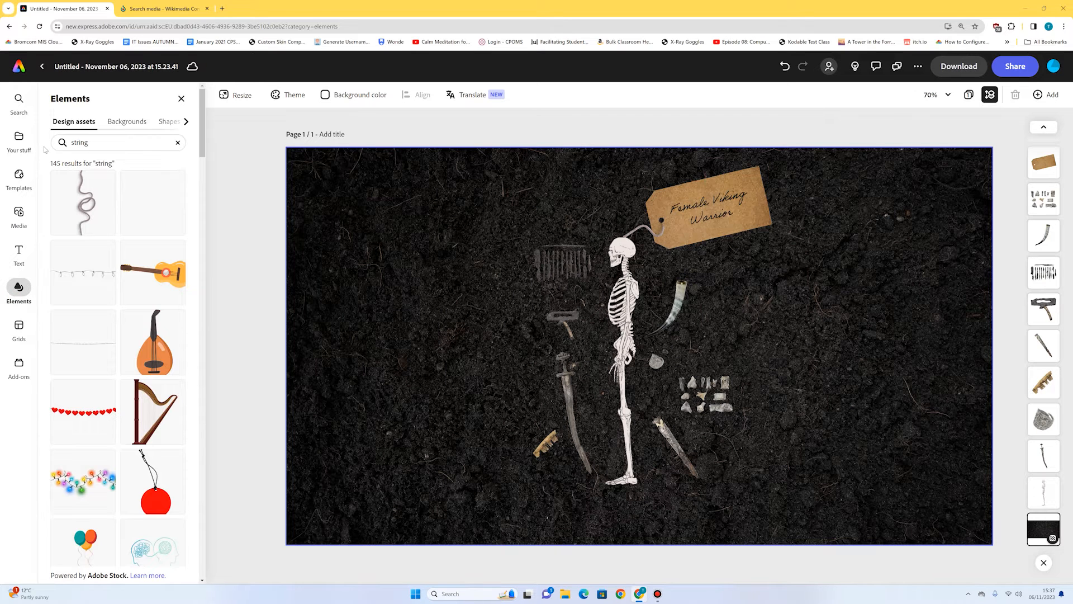
type("torn paper")
key("Return")
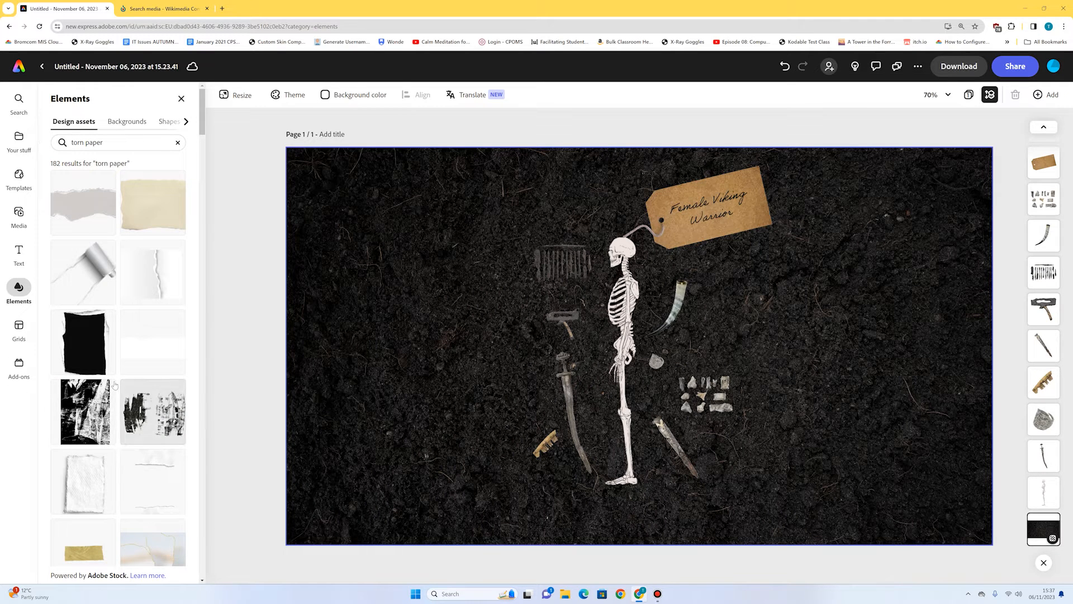
scroll(132, 380, "down", 3)
scroll(132, 379, "down", 1)
left_click(84, 232)
left_click(635, 354)
Move the torn paper to the left side of the page and enlarge it to cover the soil there.
left_click_drag(603, 294, 345, 142)
left_click_drag(606, 241, 350, 249)
left_click_drag(427, 415, 543, 574)
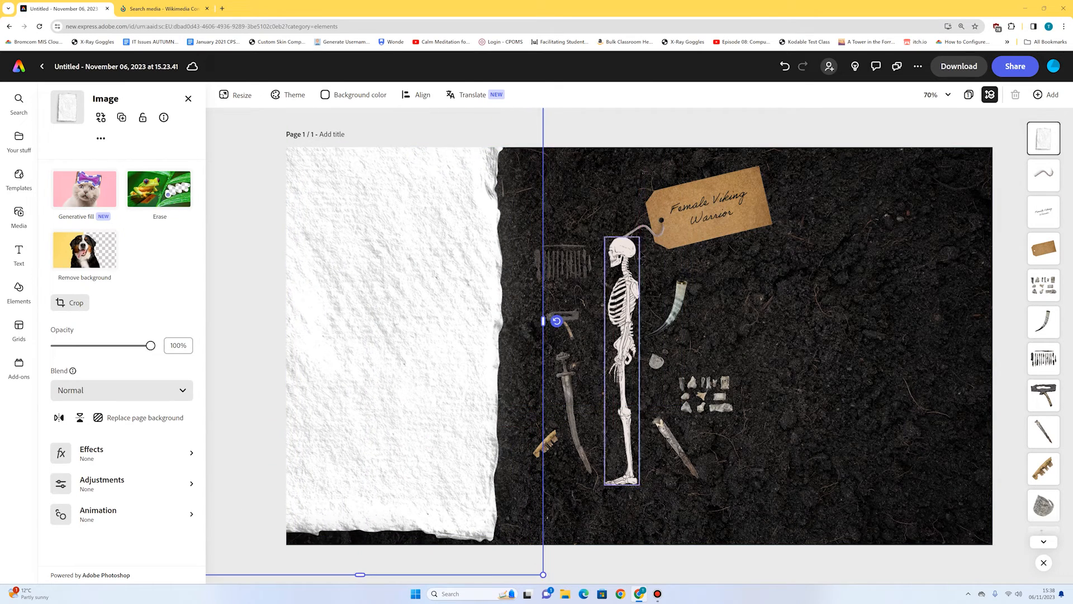
left_click(665, 135)
Duplicate the torn paper and place the copy over the right side of the page.
left_click(369, 269)
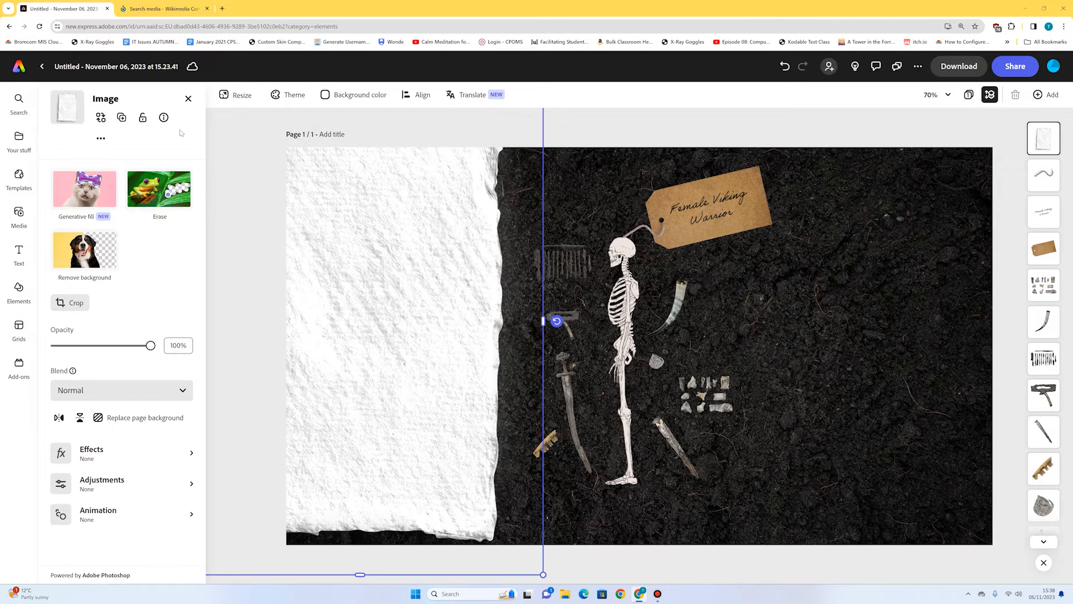
left_click(122, 118)
left_click_drag(392, 393, 874, 445)
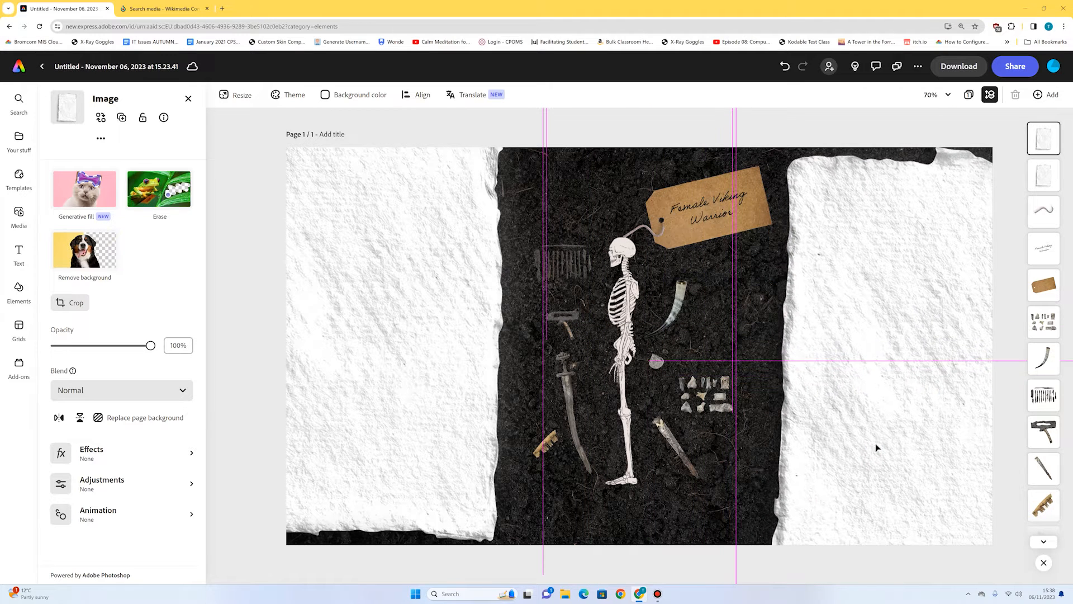
left_click(701, 126)
Enlarge and reposition the left paper and adjust the right one so both fill the page height with torn edges framing the burial.
left_click_drag(446, 223, 479, 187)
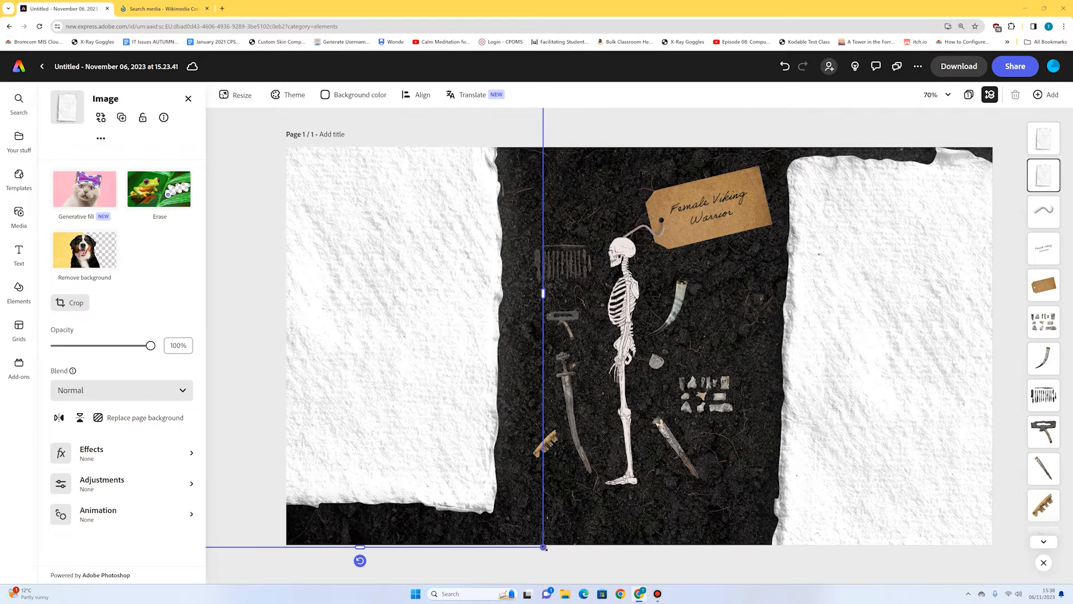
left_click_drag(545, 548, 593, 580)
left_click_drag(449, 501, 388, 505)
left_click_drag(882, 496, 850, 503)
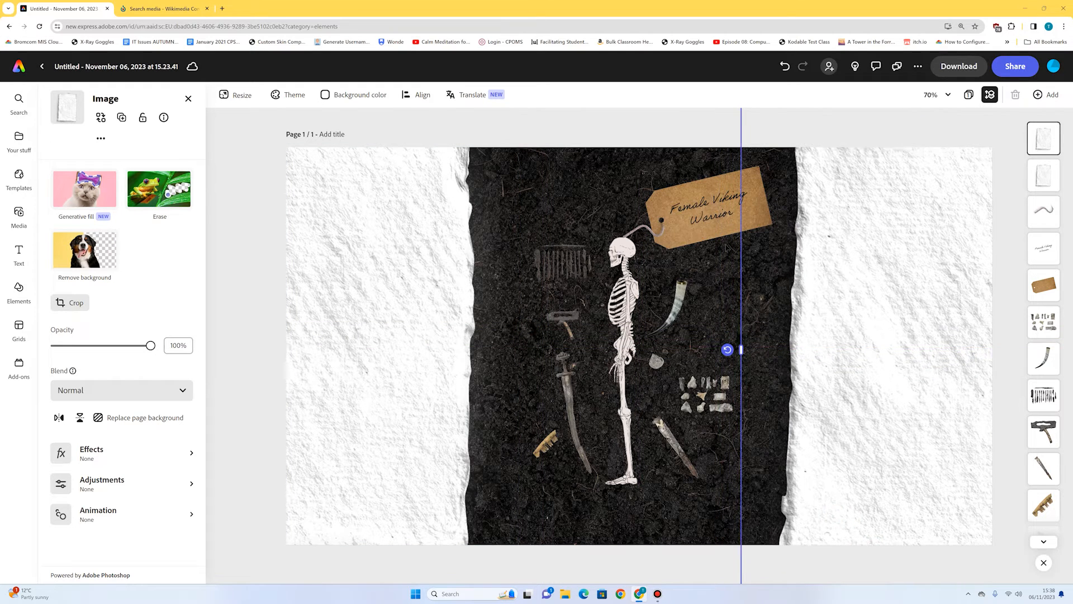
left_click(682, 138)
Try the Tint, Grayscale and peach duotone effects on the left paper, and reset its effect to None.
left_click(376, 237)
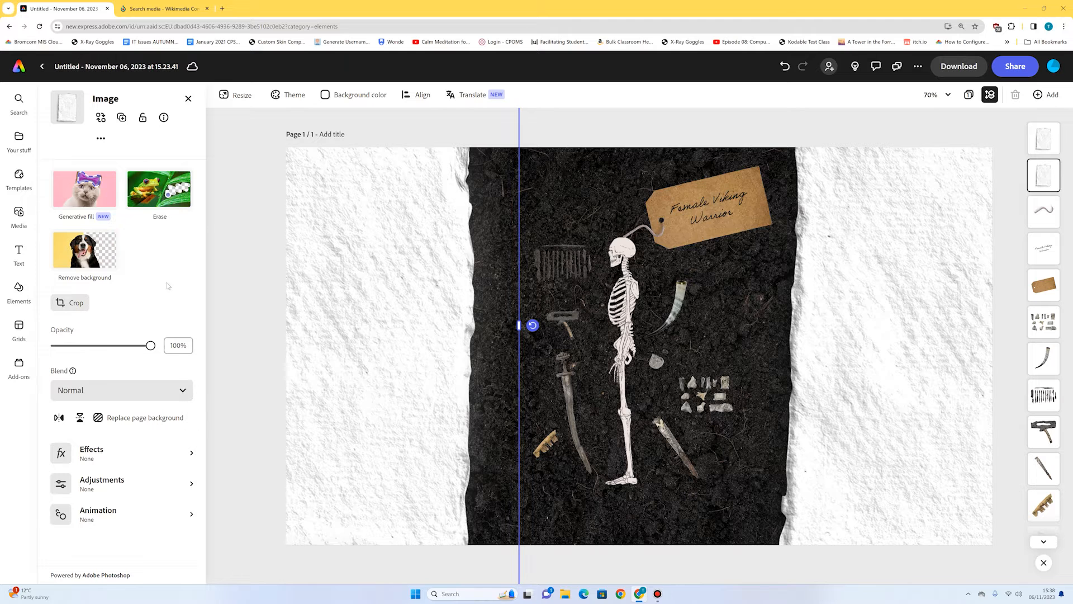
left_click(98, 462)
left_click(76, 222)
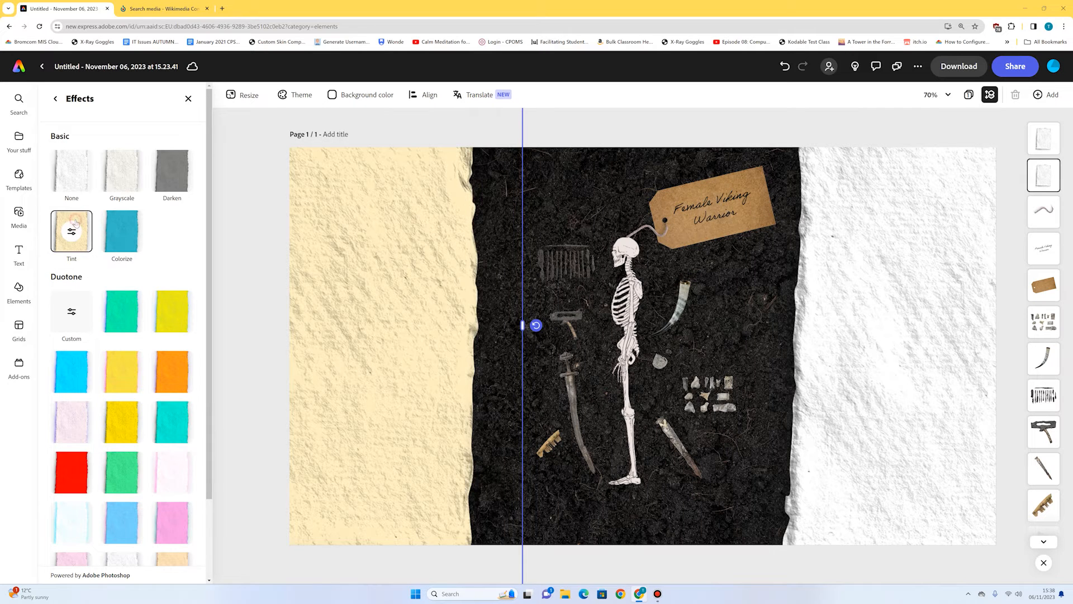
left_click(127, 175)
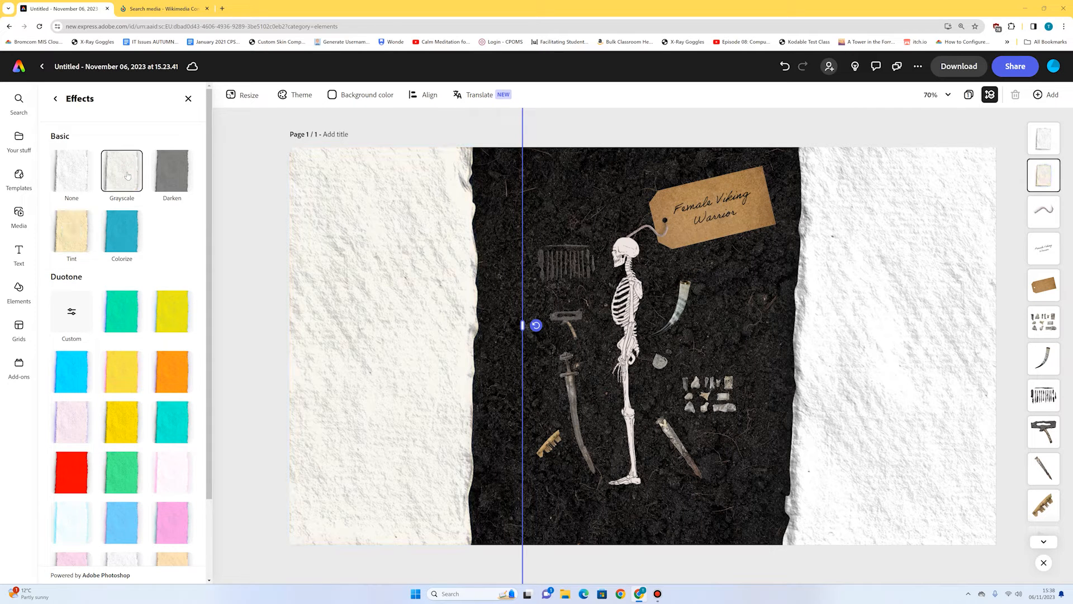
scroll(124, 242, "down", 2)
left_click(159, 504)
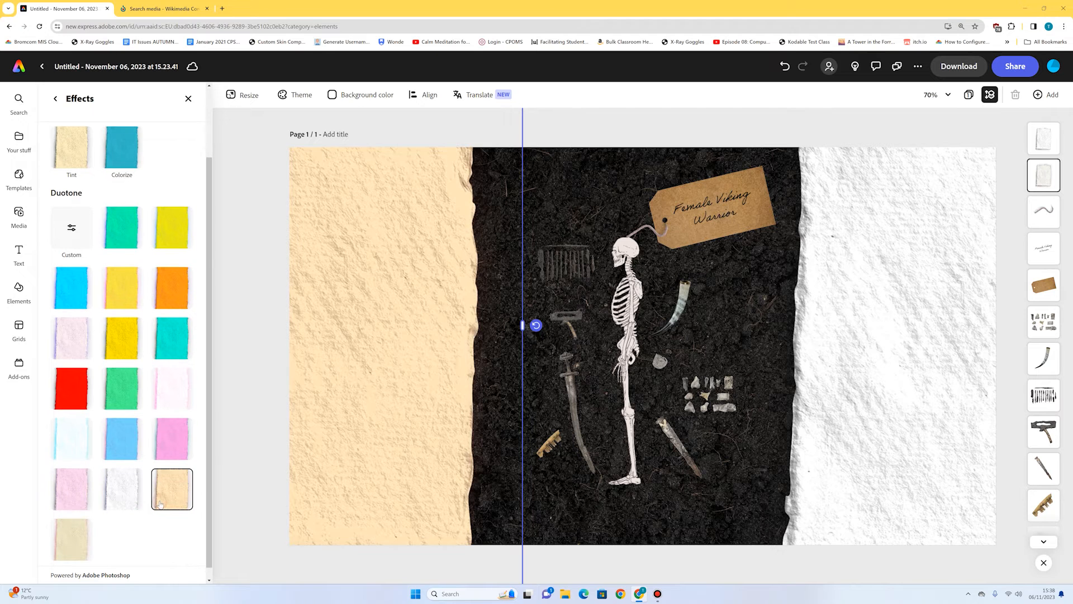
scroll(128, 475, "up", 2)
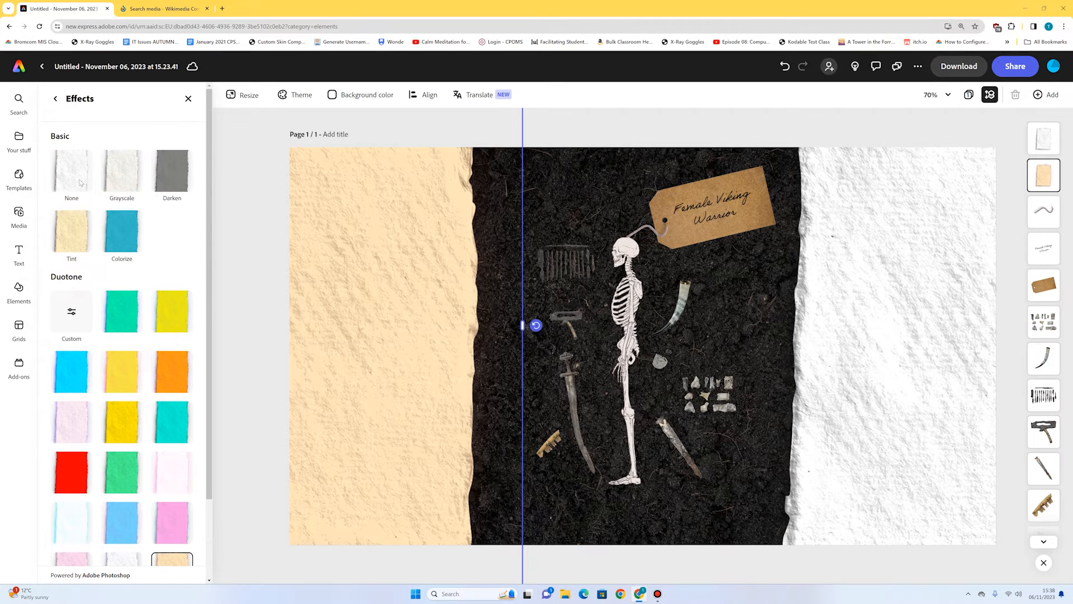
left_click(55, 99)
left_click(73, 447)
left_click(70, 171)
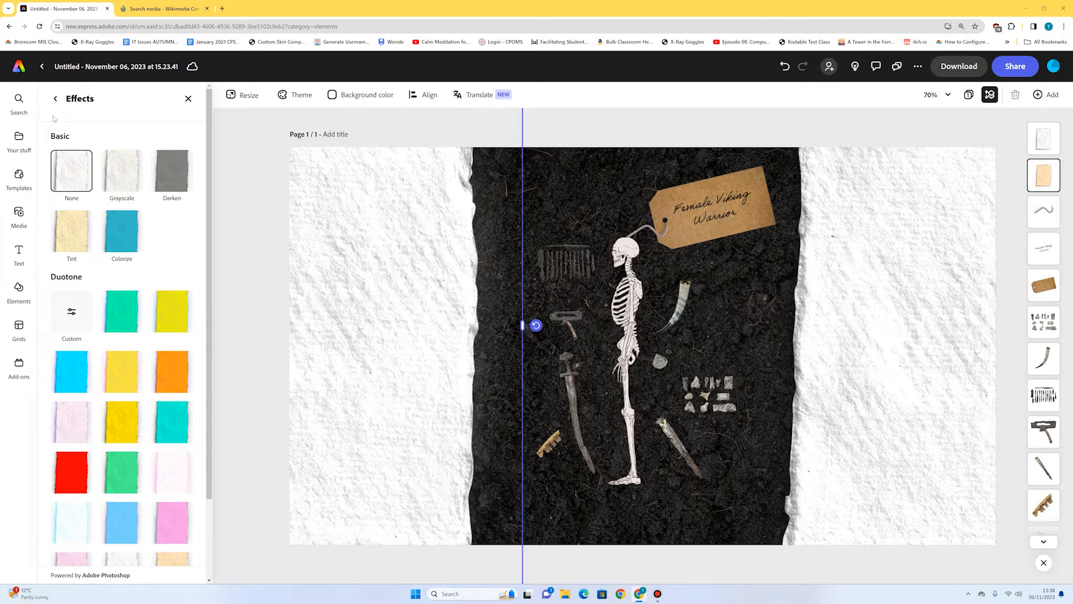
Set the Warmth adjustment of both the left and right torn papers to 34.
left_click(56, 99)
left_click(102, 491)
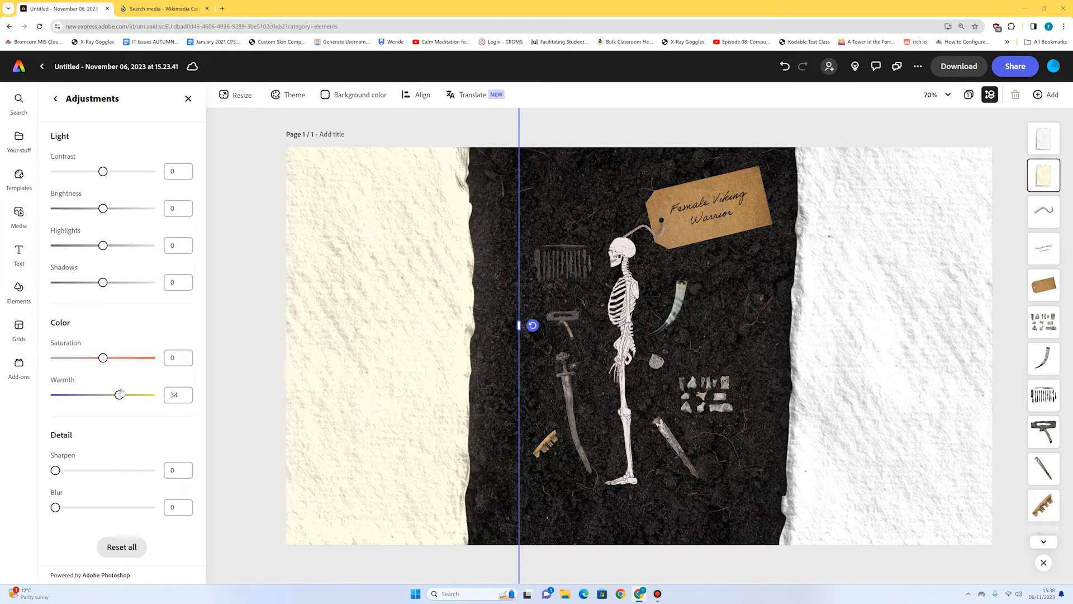
left_click(906, 350)
left_click(126, 483)
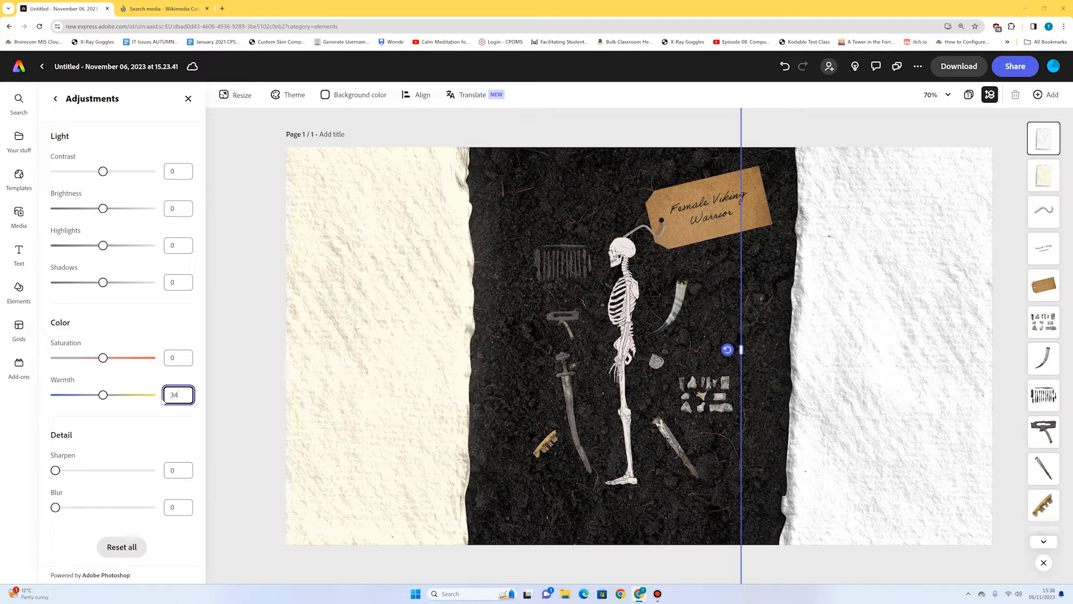
left_click(469, 122)
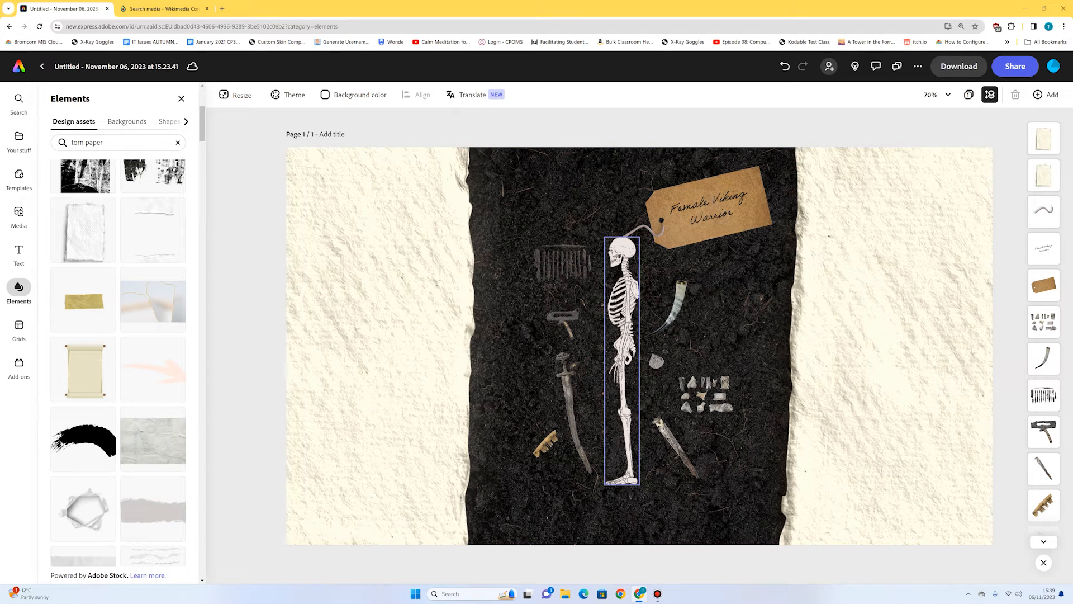
Duplicate the row of iron pieces near the skull, place the copy above the original and bring its layer to the front.
left_click(577, 271)
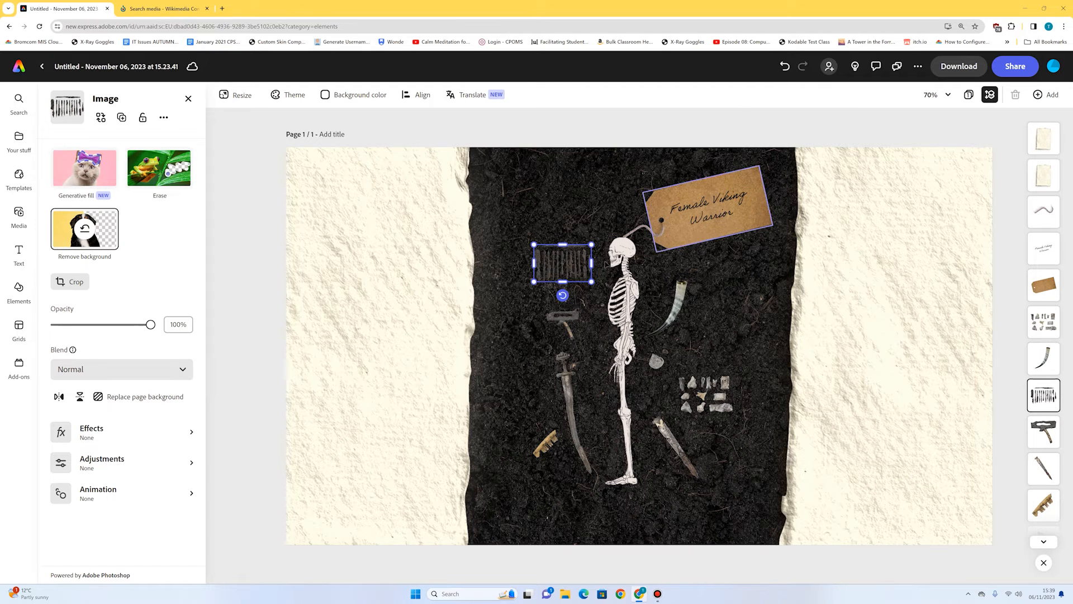
left_click(122, 119)
left_click_drag(560, 279, 547, 215)
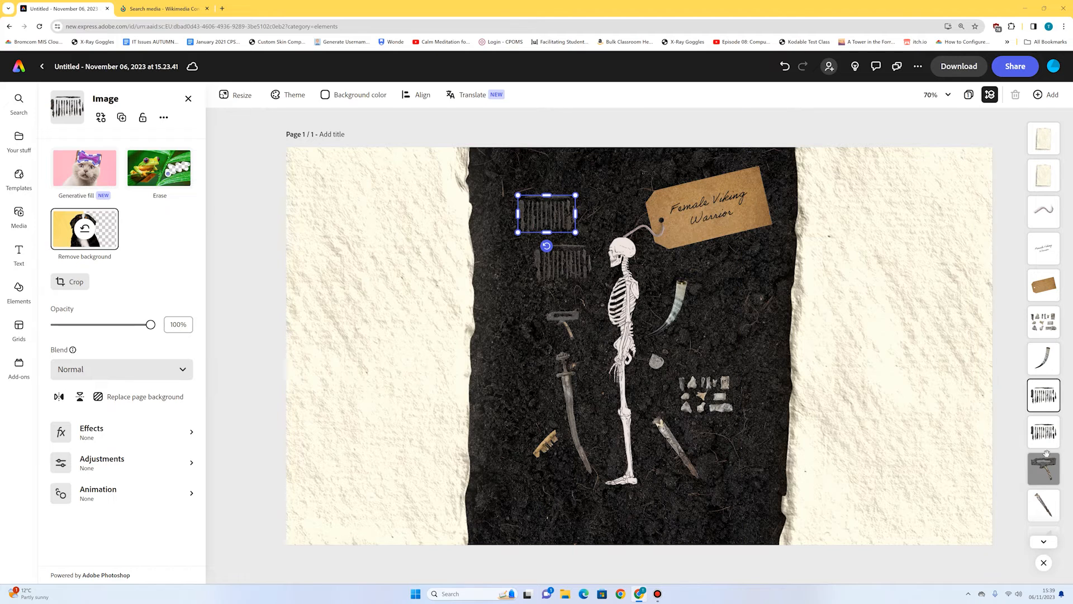
left_click_drag(1040, 394, 1036, 144)
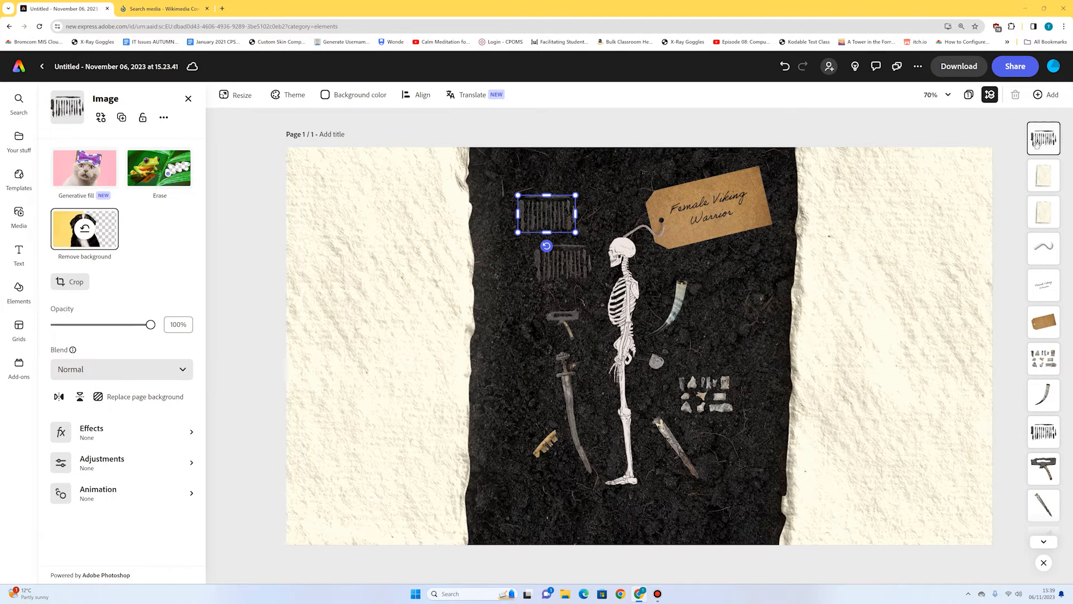